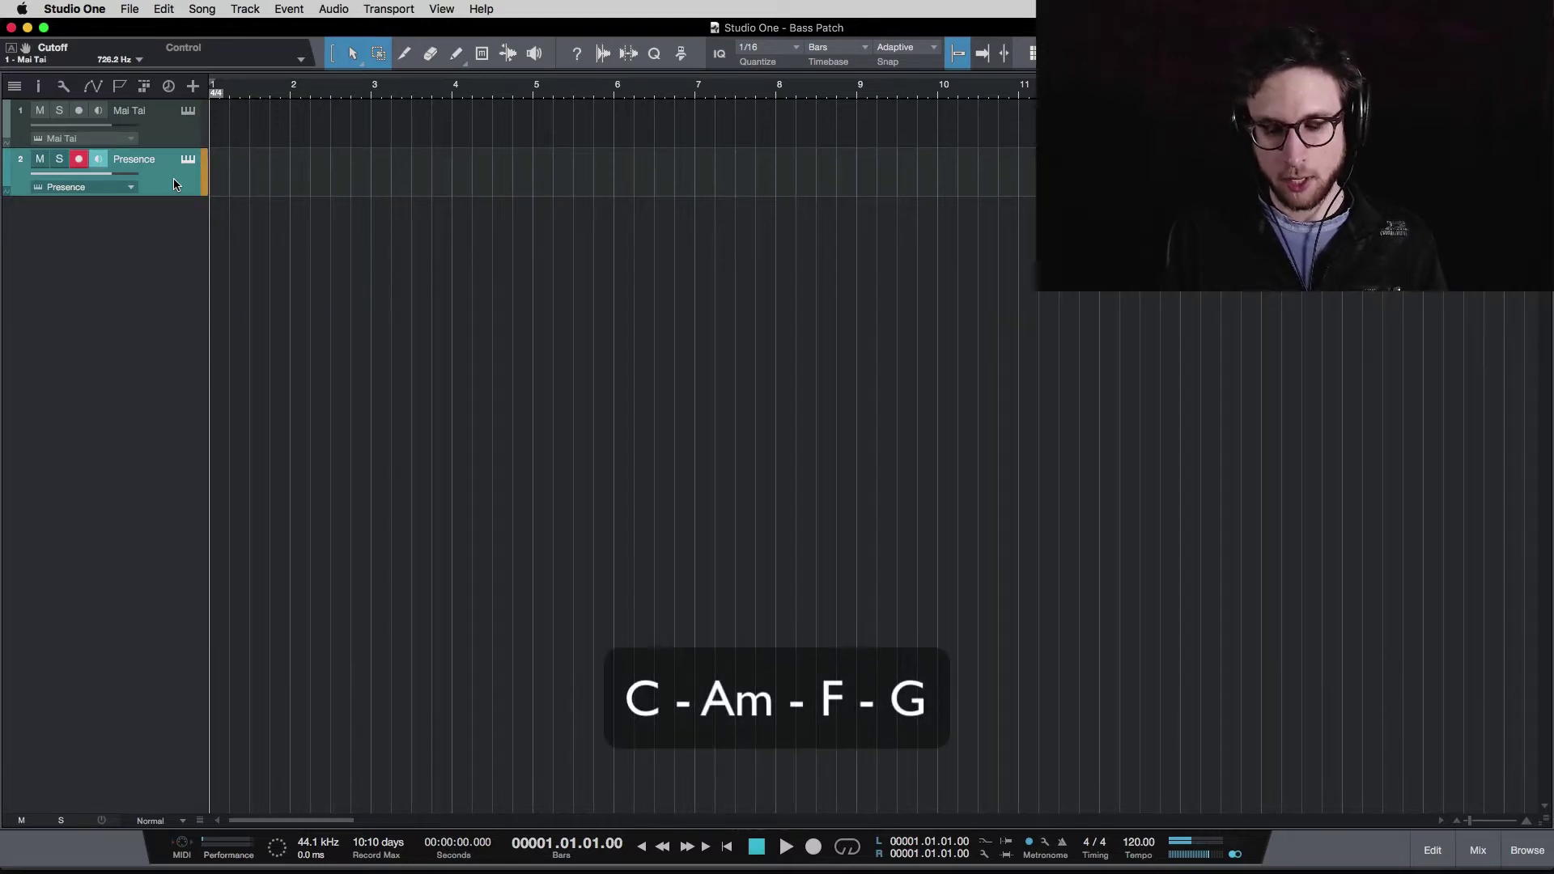
Record a four-bar C - Am - F - G chord progression on the Presence track
{"action": "left_click", "coordinate": [811, 847]}
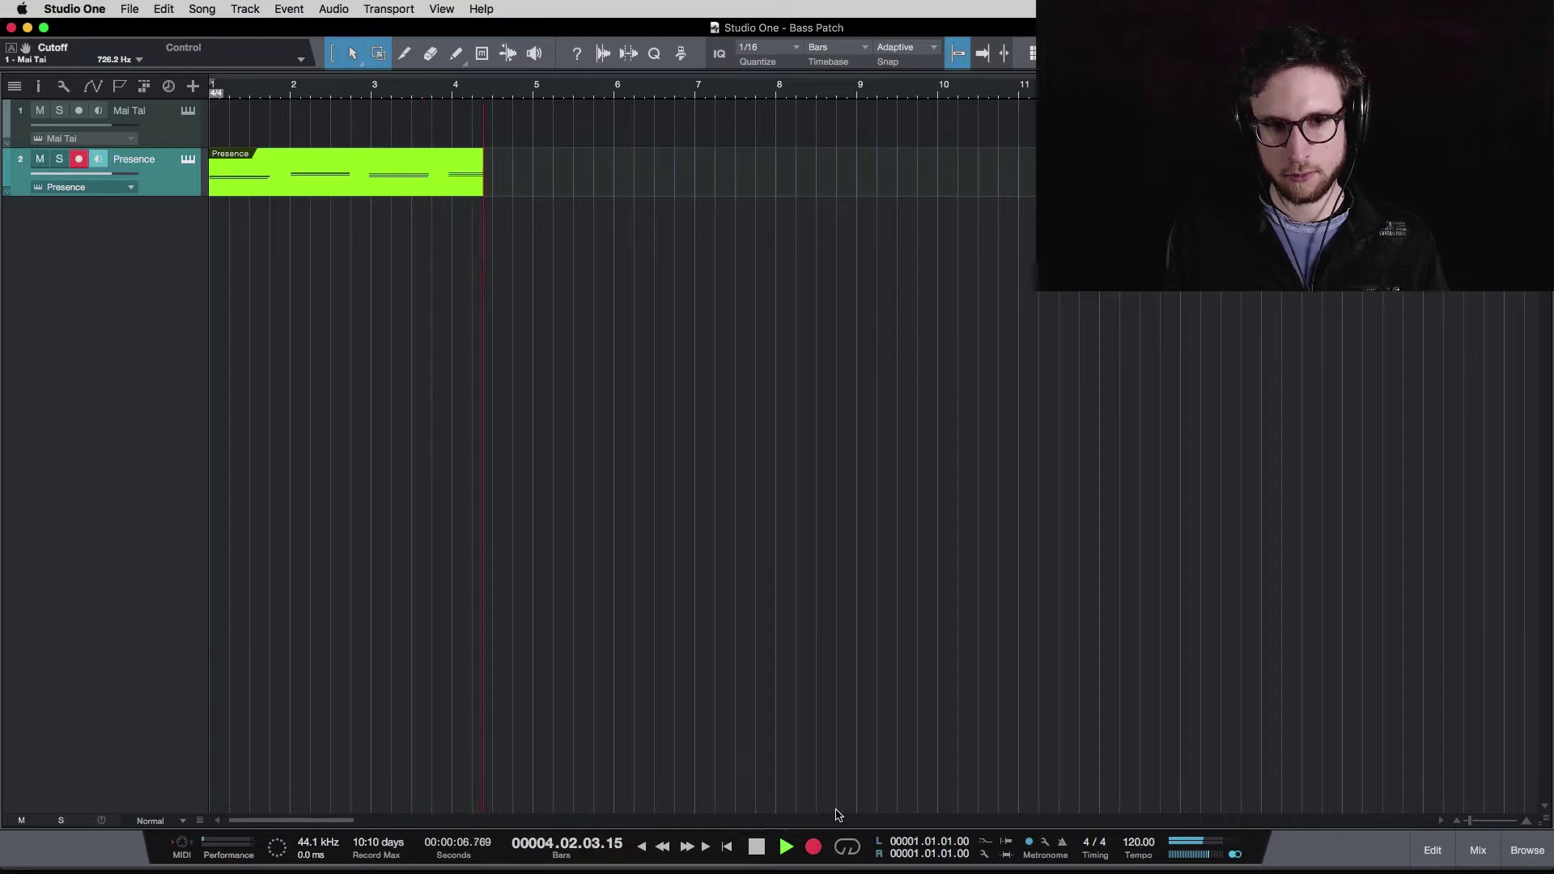
{"action": "key", "text": "space"}
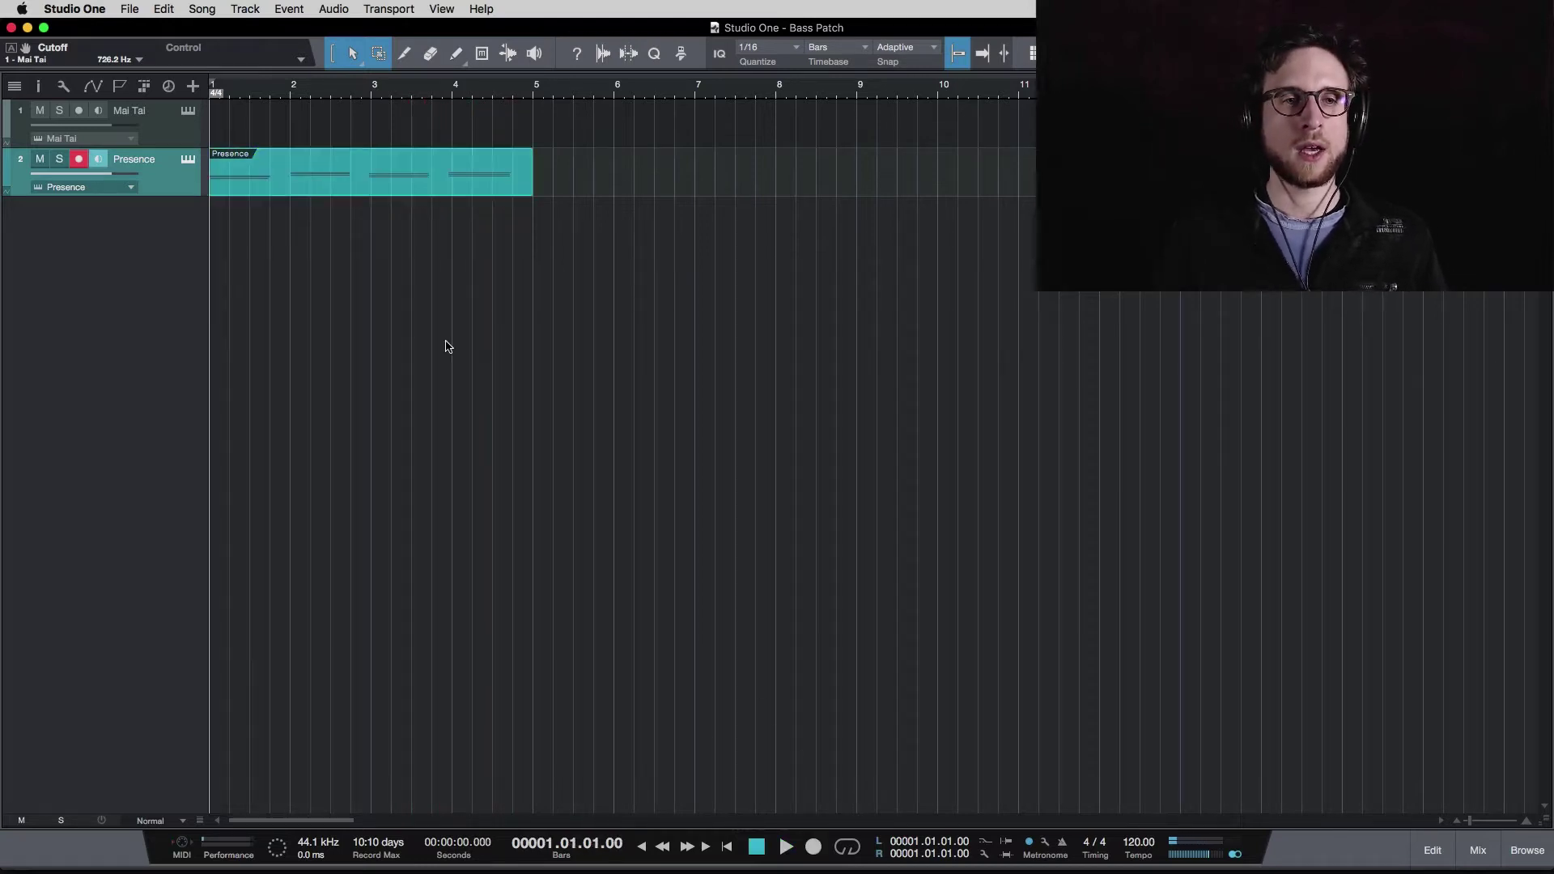
Edit the Presence part, quantize all its chord notes to 1/16, and lengthen them to one full bar each
{"action": "double_click", "coordinate": [378, 192]}
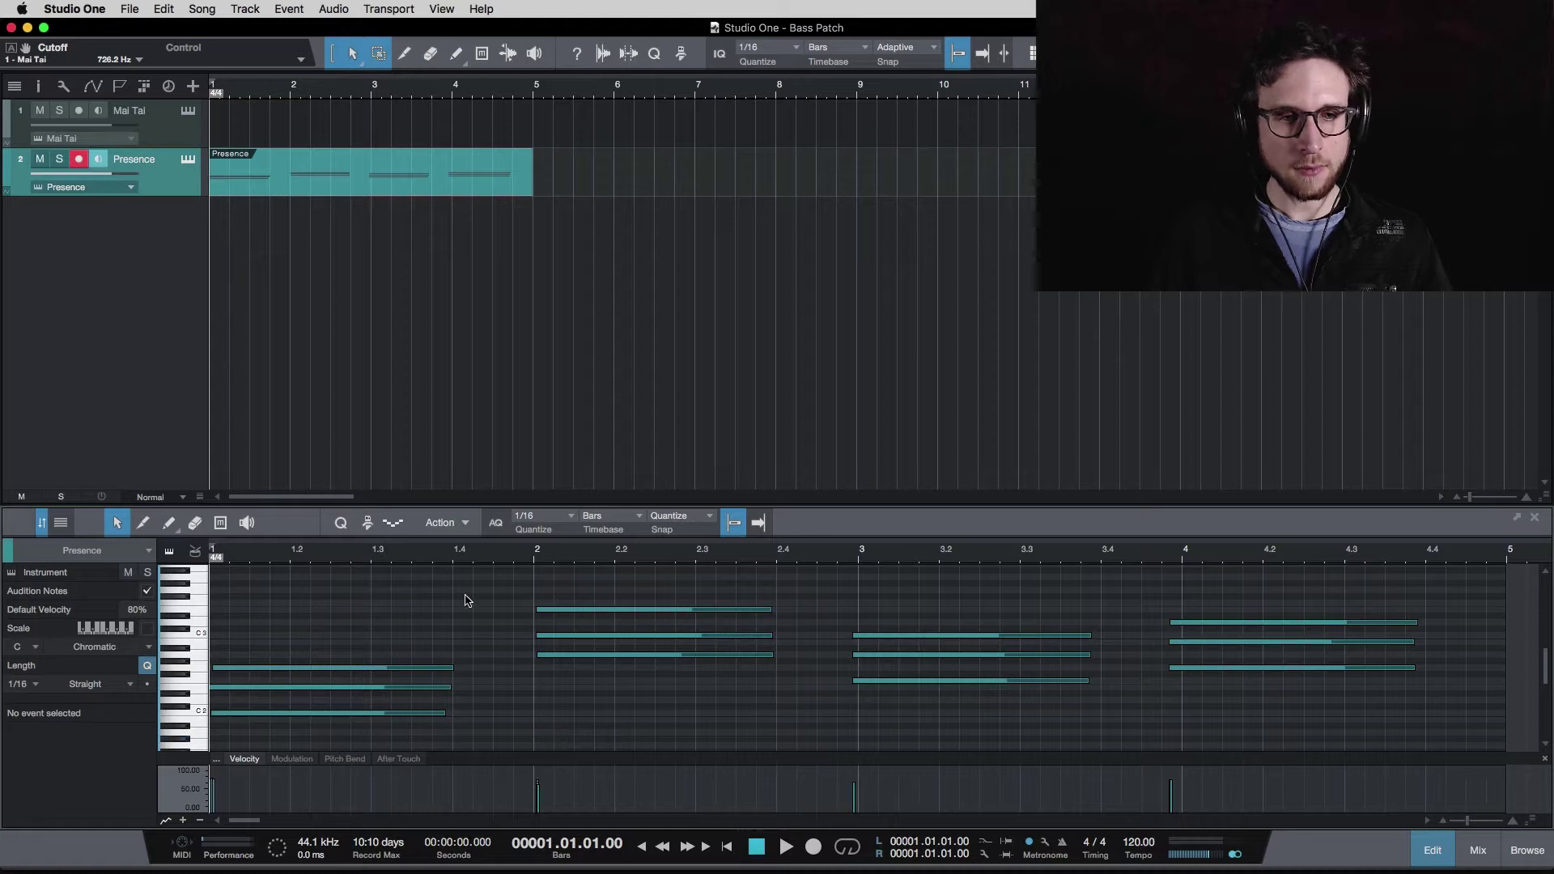
{"action": "left_click_drag", "start_coordinate": [450, 505], "coordinate": [438, 400]}
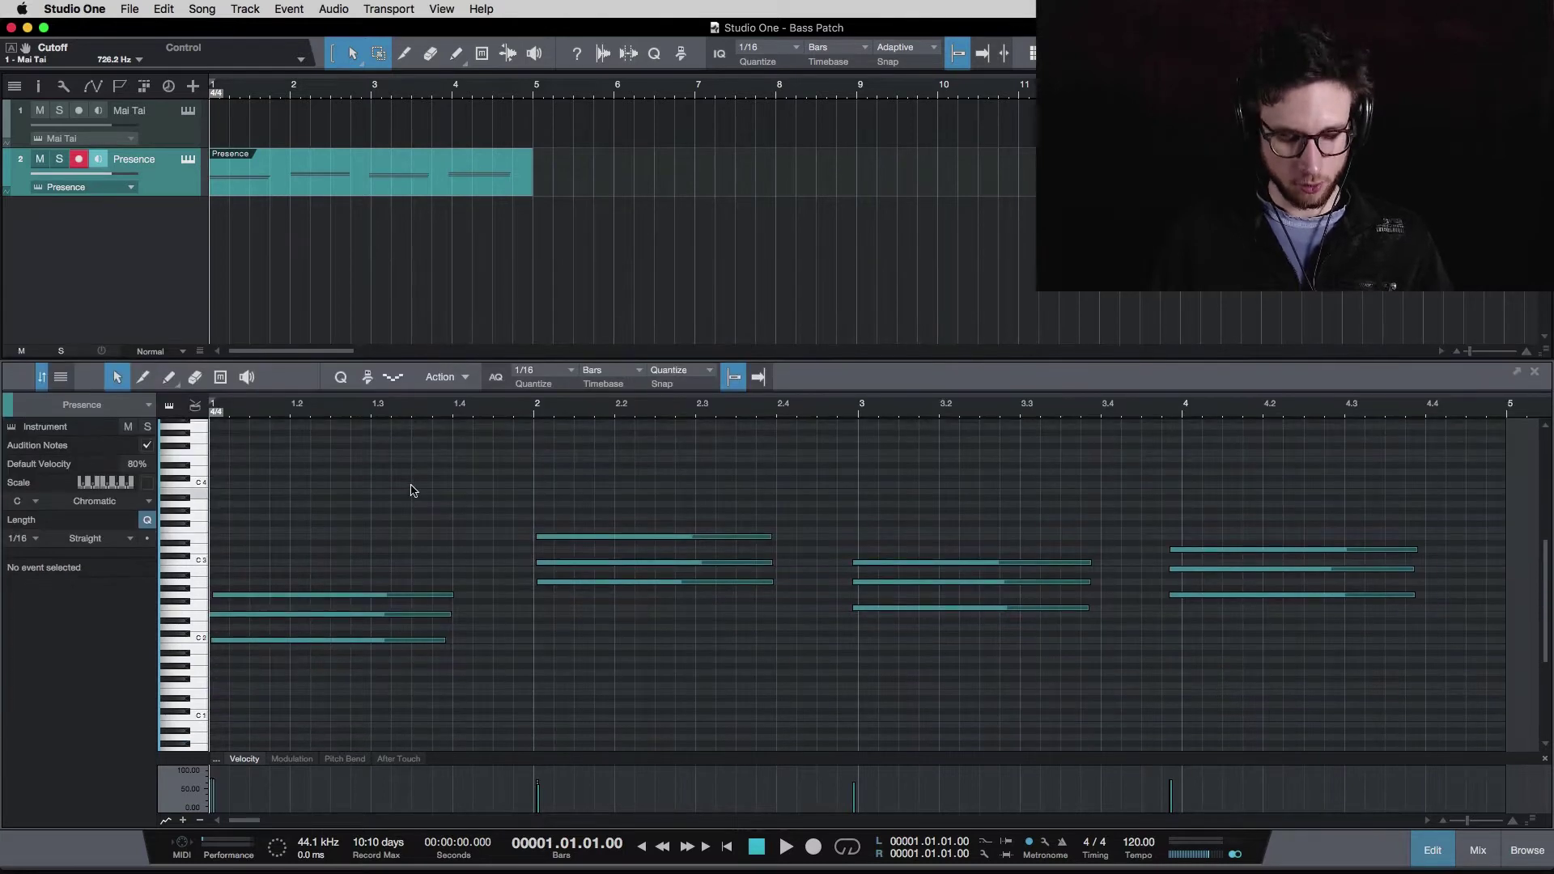
{"action": "key", "text": "super+a"}
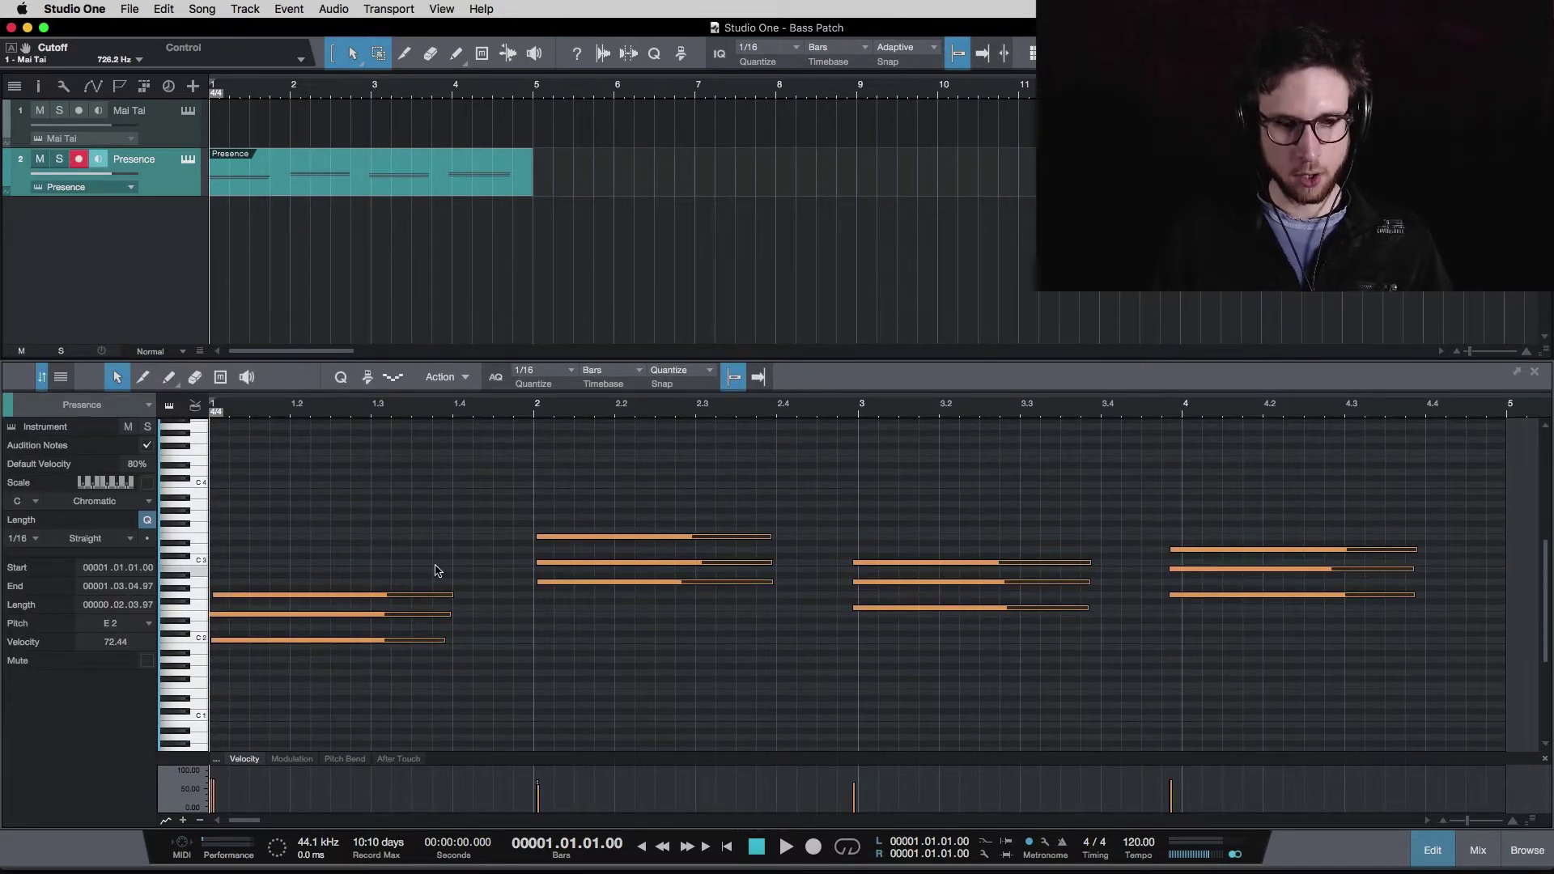
{"action": "key", "text": "q"}
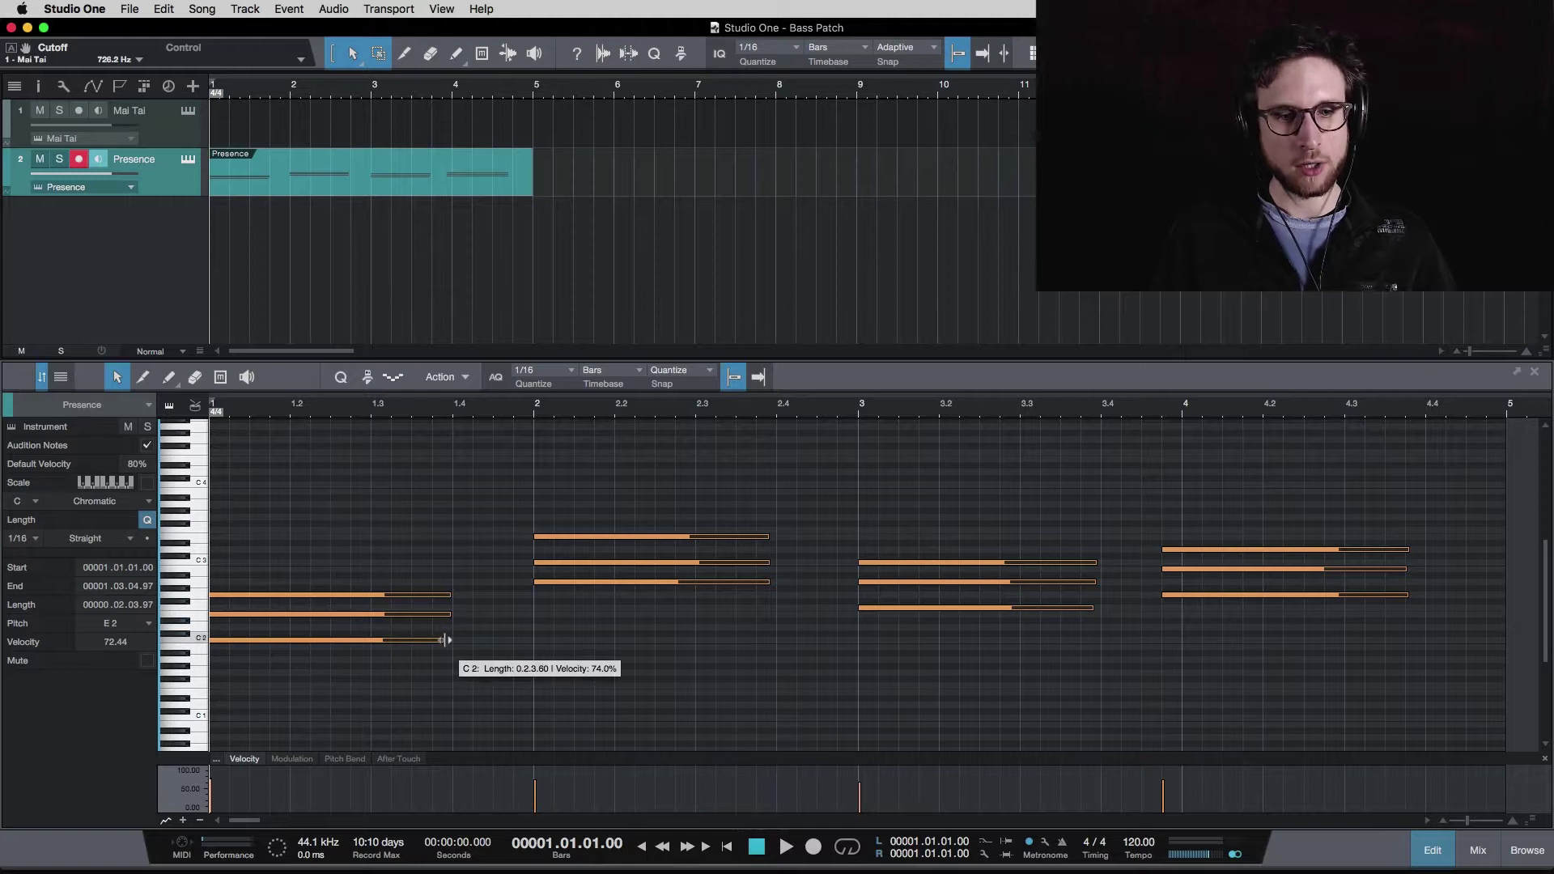
{"action": "left_click_drag", "start_coordinate": [446, 640], "coordinate": [530, 645]}
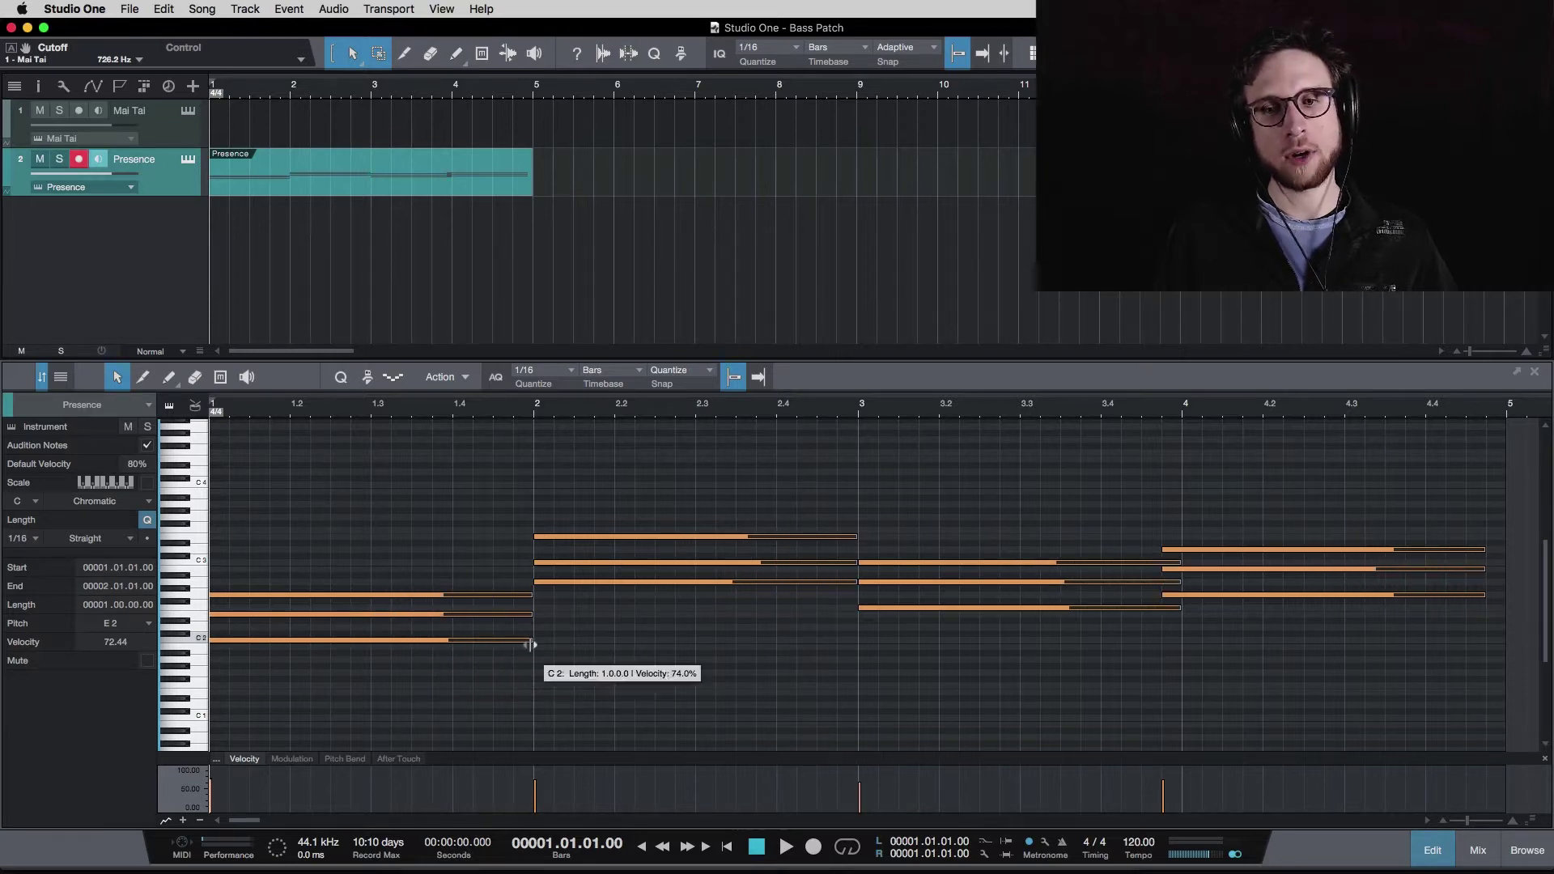
{"action": "left_click", "coordinate": [833, 680]}
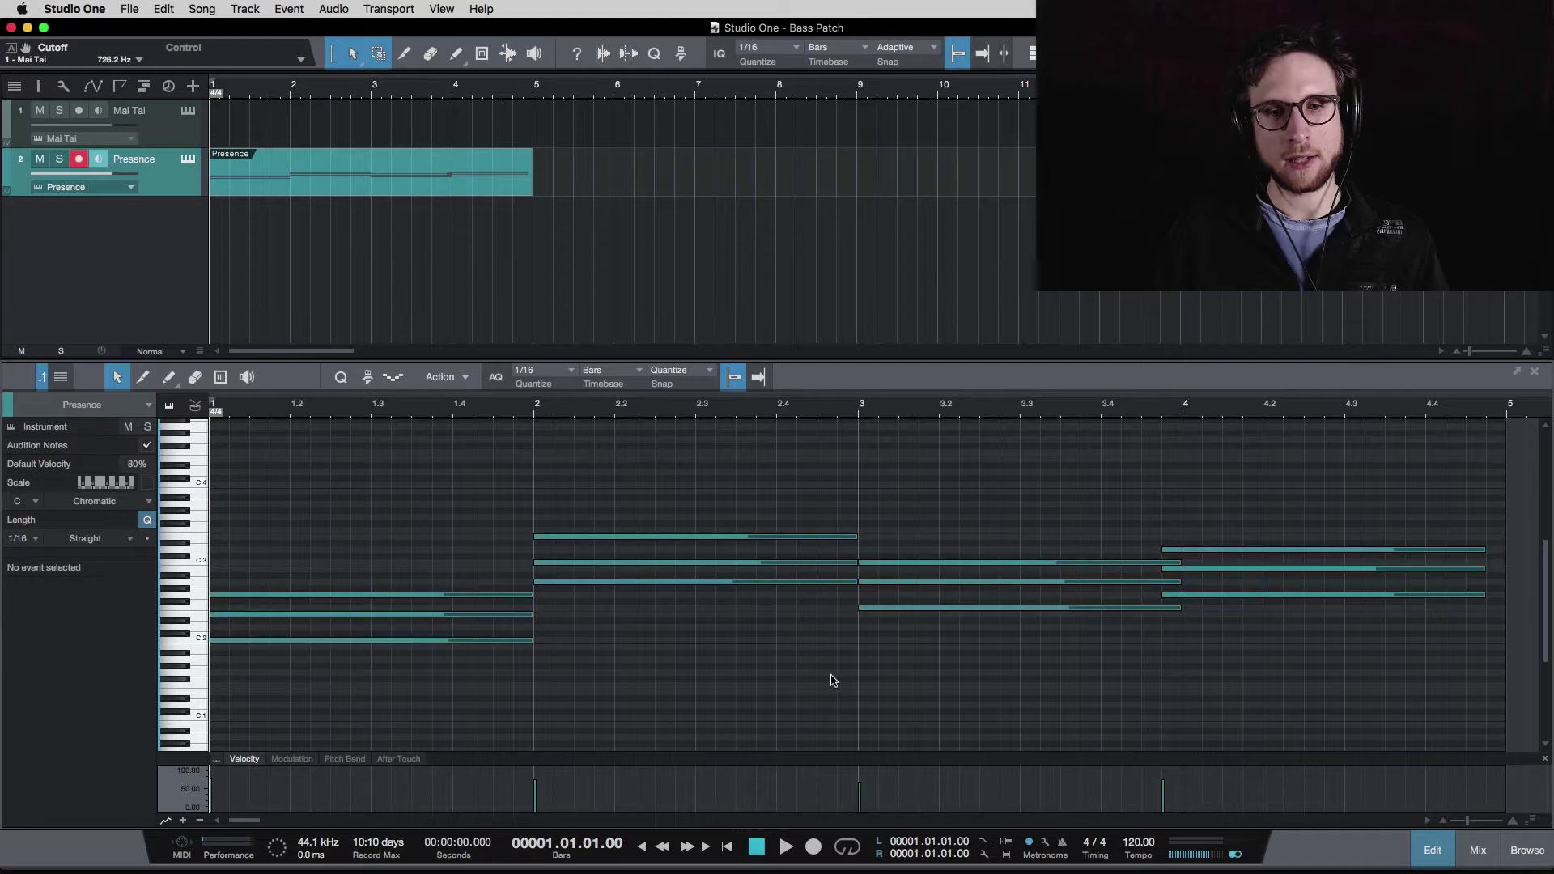
Shift the three notes of the last chord so they start exactly at bar 4
{"action": "left_click_drag", "start_coordinate": [1311, 489], "coordinate": [1278, 697]}
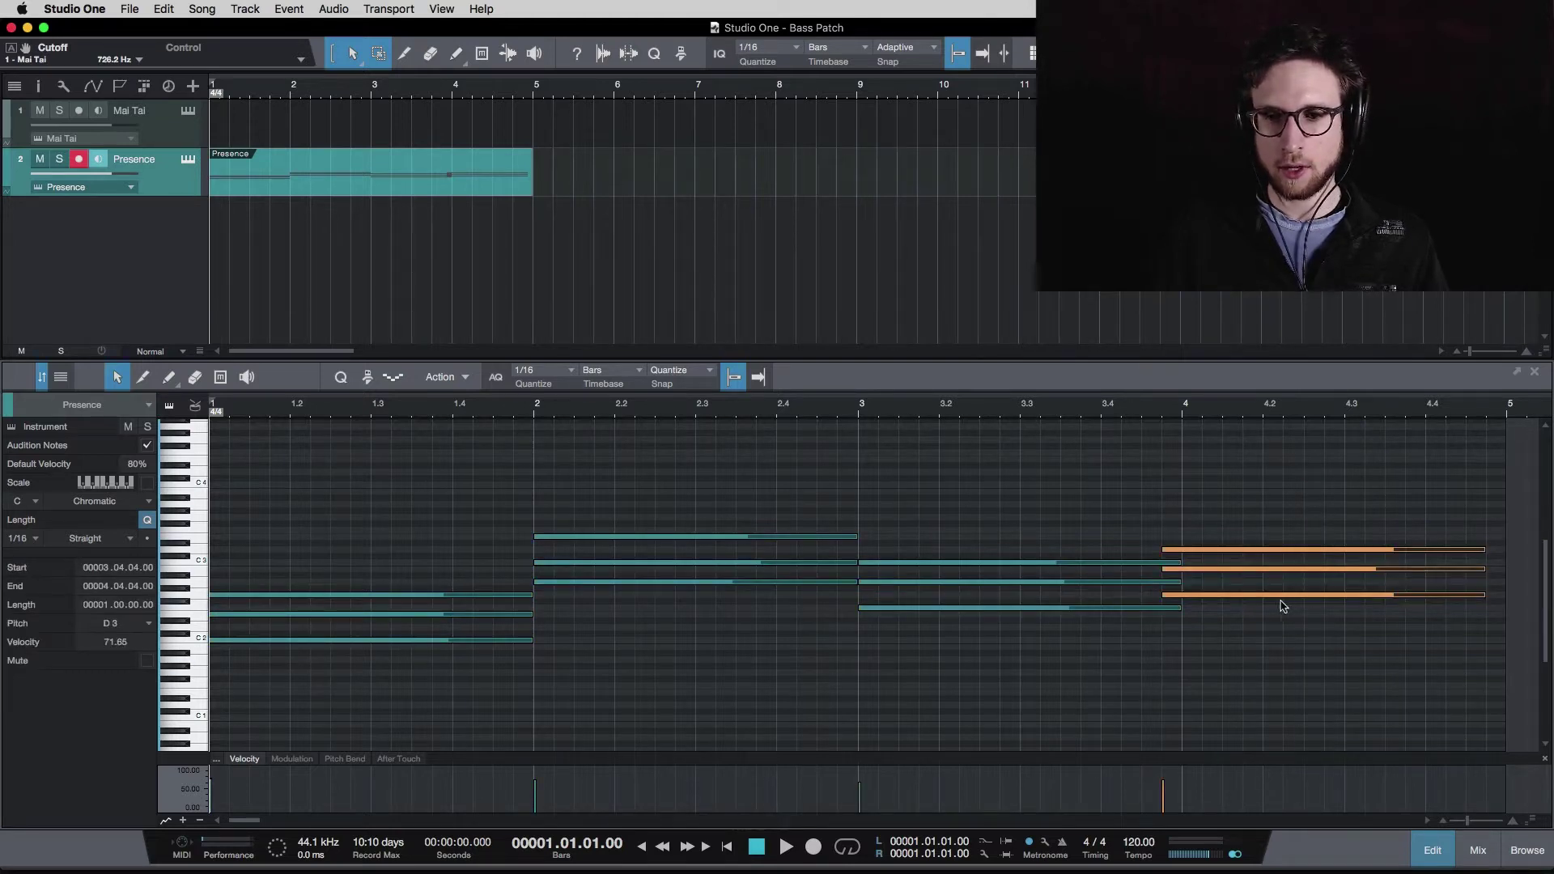
{"action": "left_click_drag", "start_coordinate": [1269, 599], "coordinate": [1289, 599]}
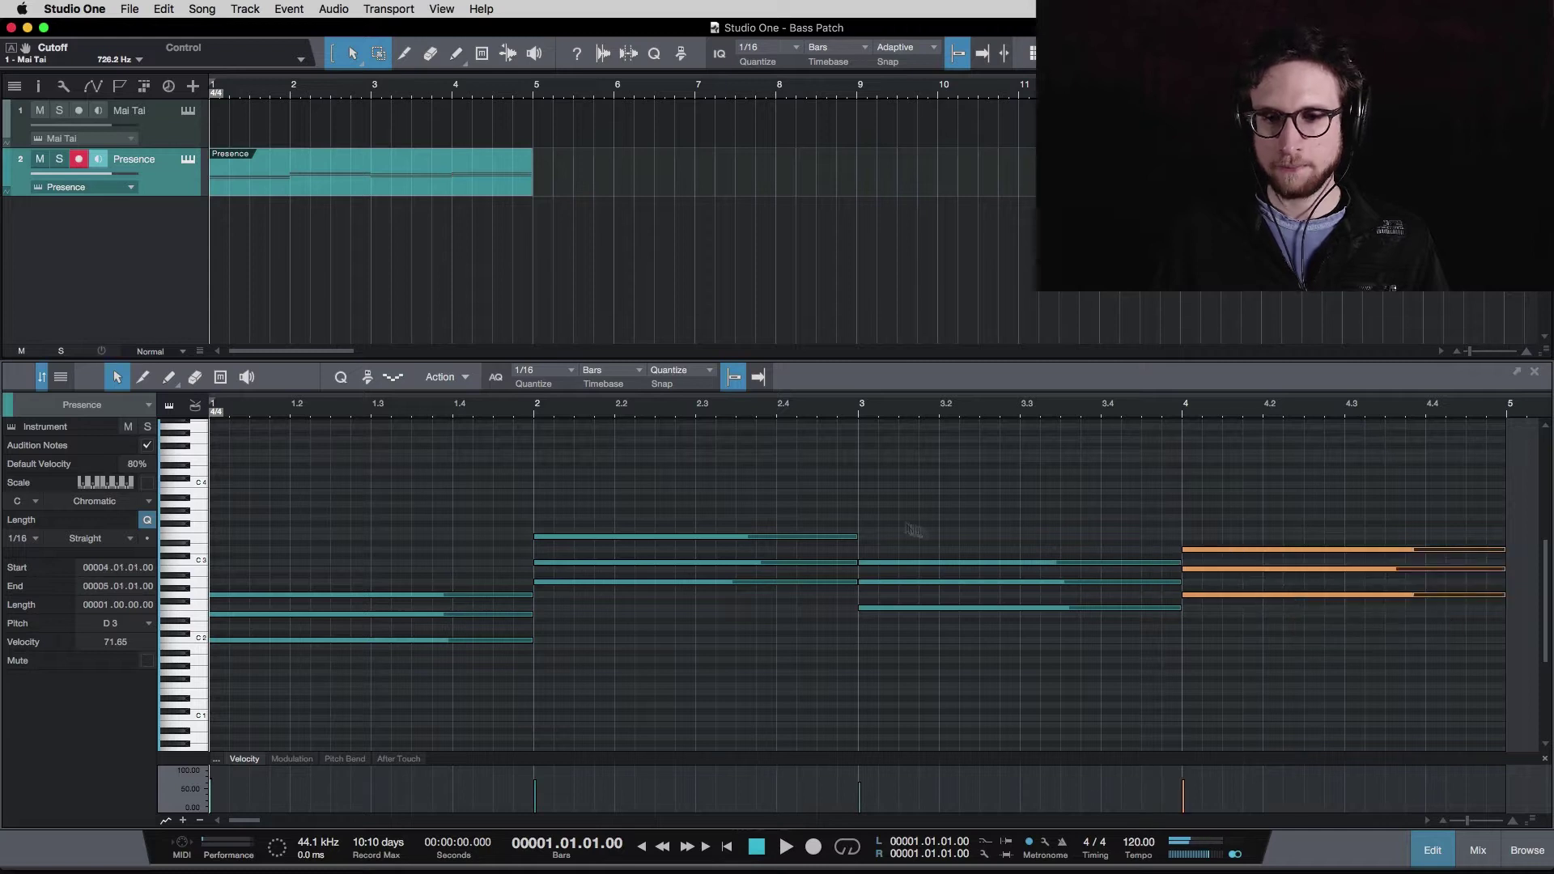
{"action": "left_click", "coordinate": [635, 495]}
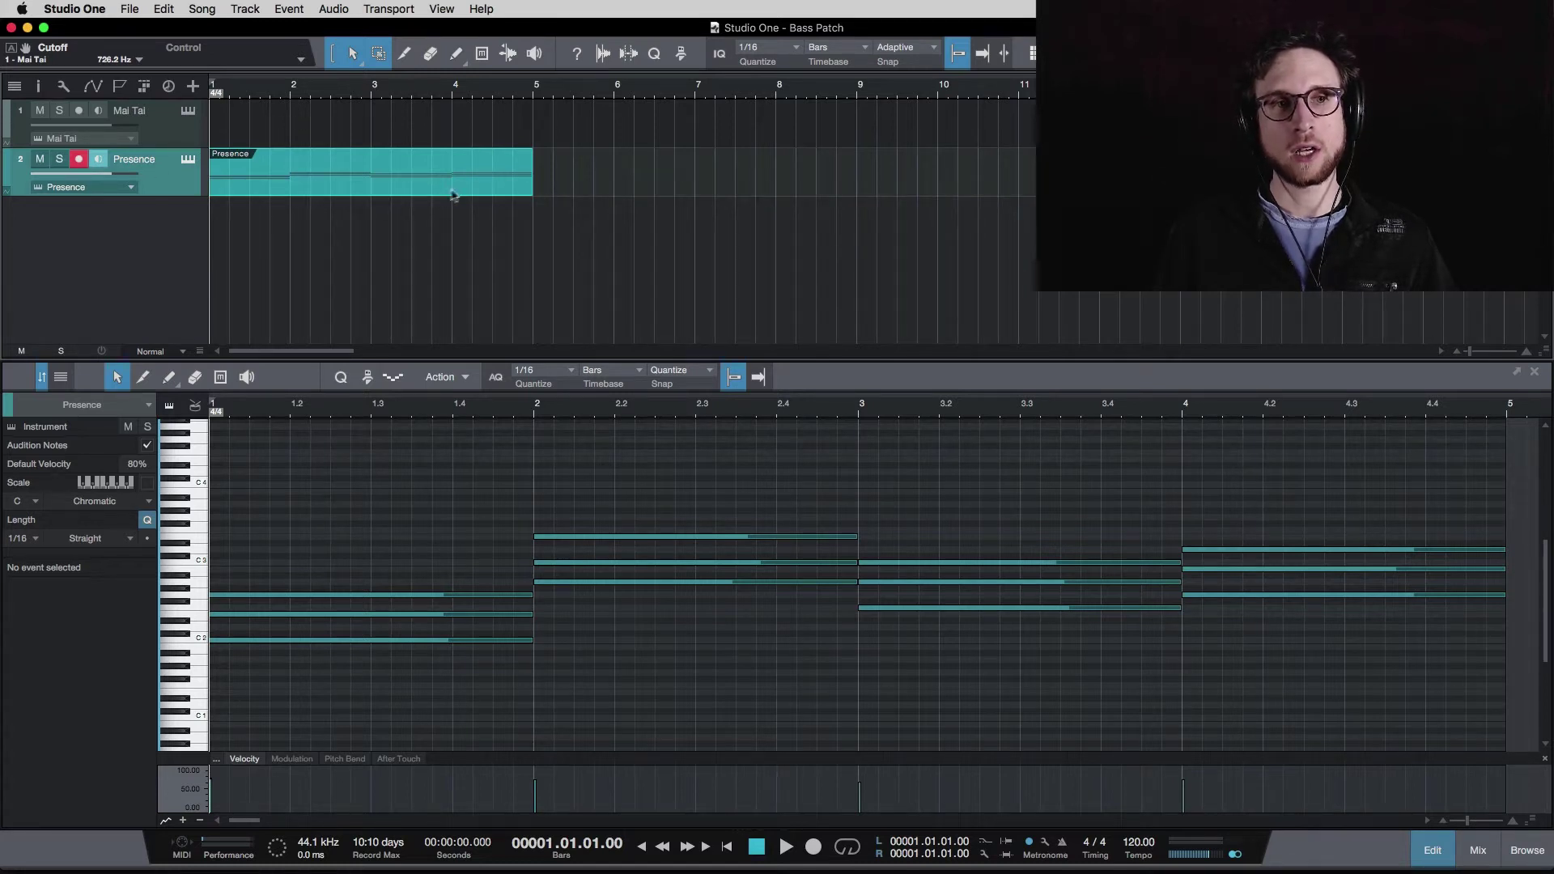
Loop bars 1 to 5 around the Presence part and play it back briefly
{"action": "key", "text": "p"}
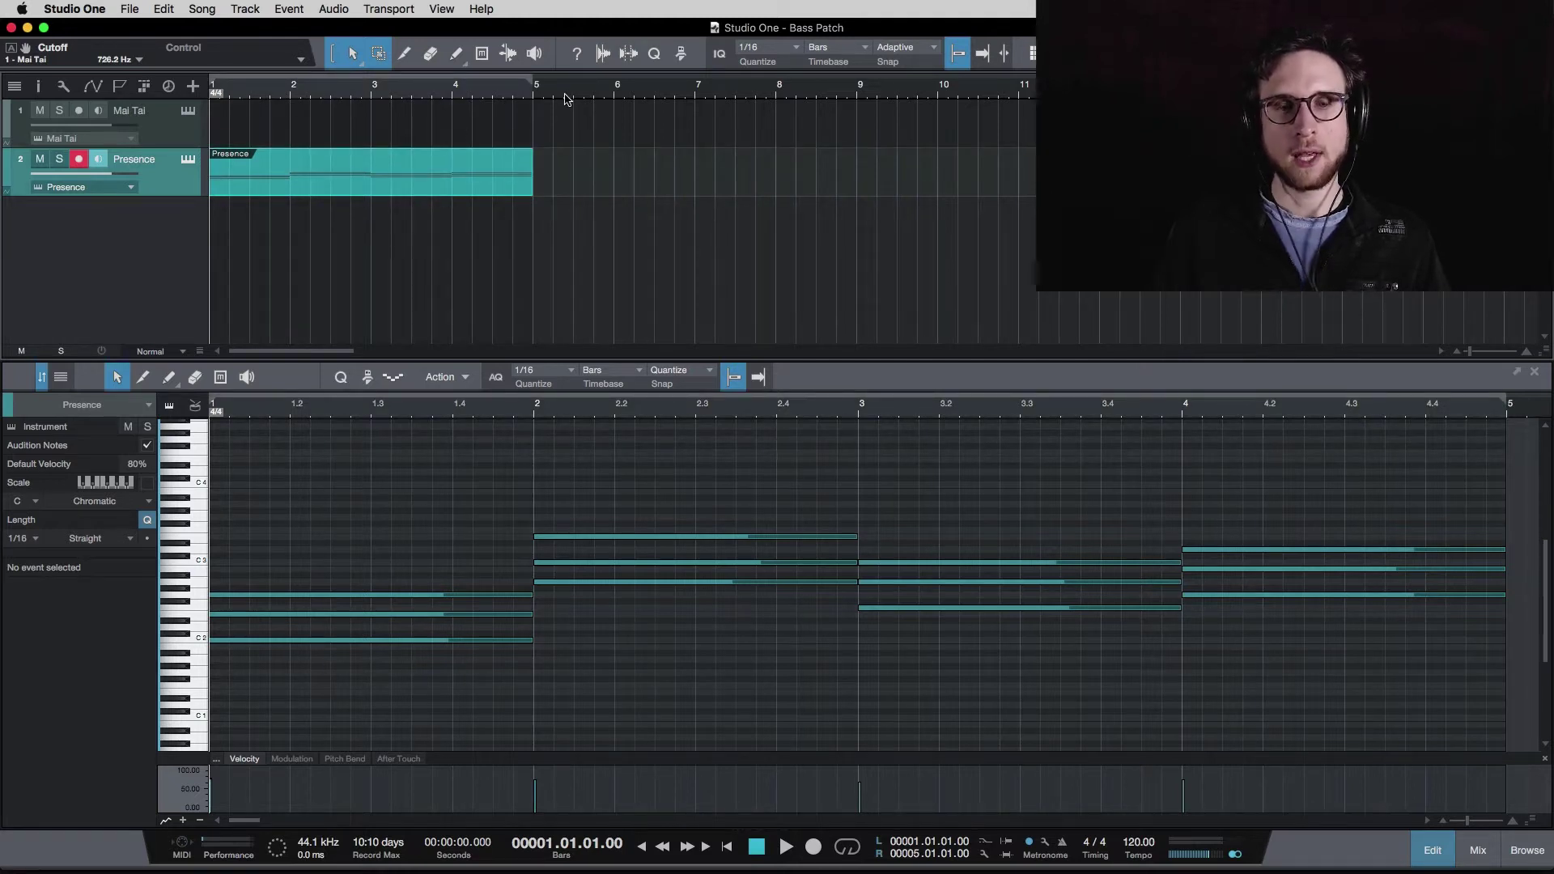
{"action": "key", "text": "/"}
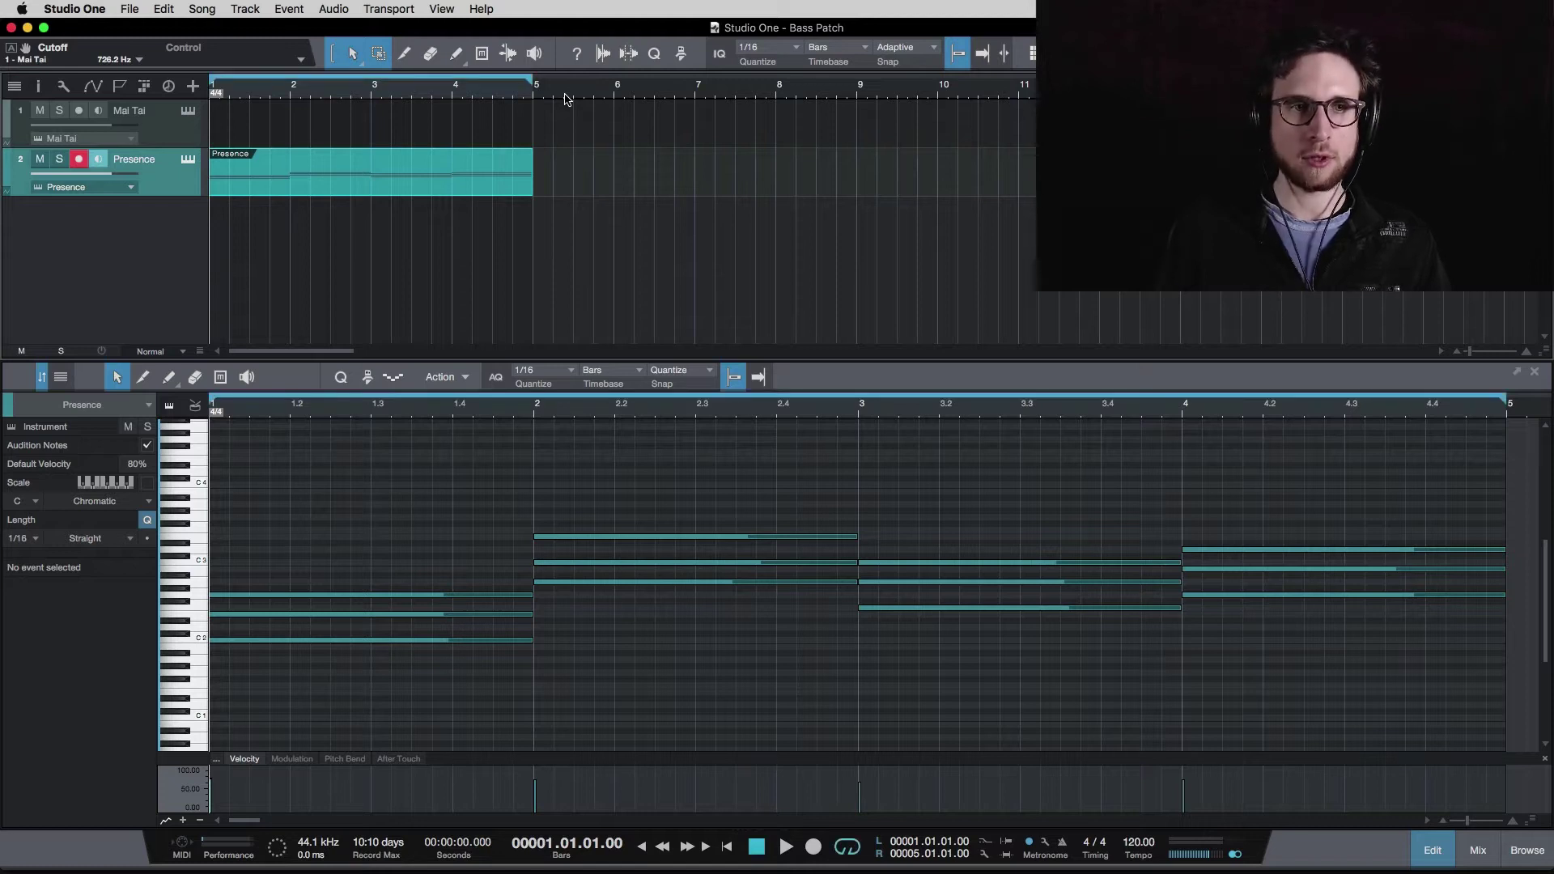
{"action": "key", "text": "space"}
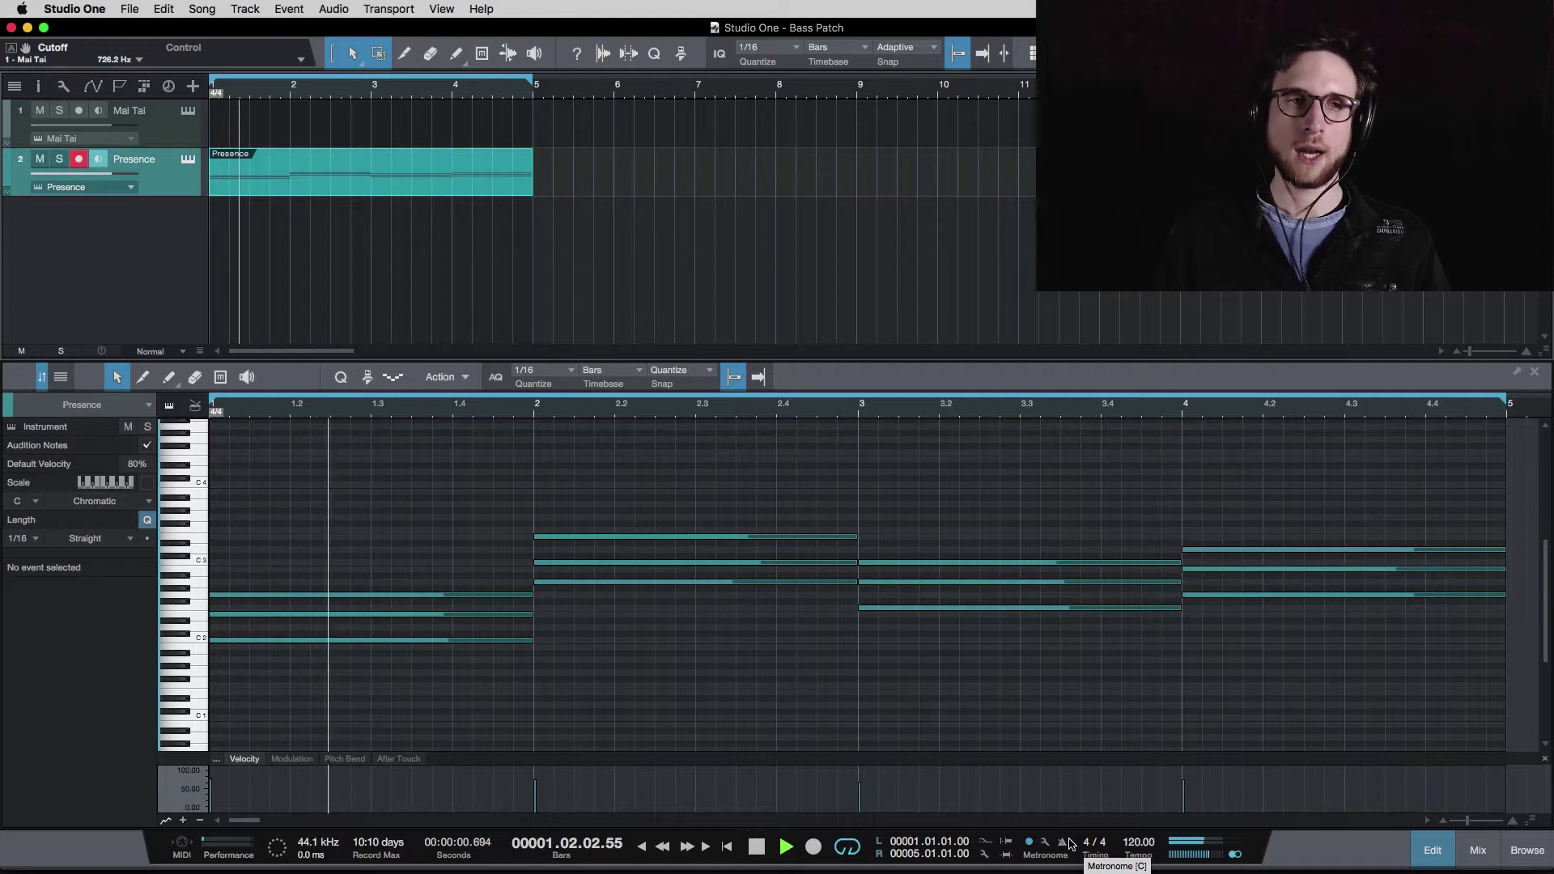
{"action": "key", "text": "space"}
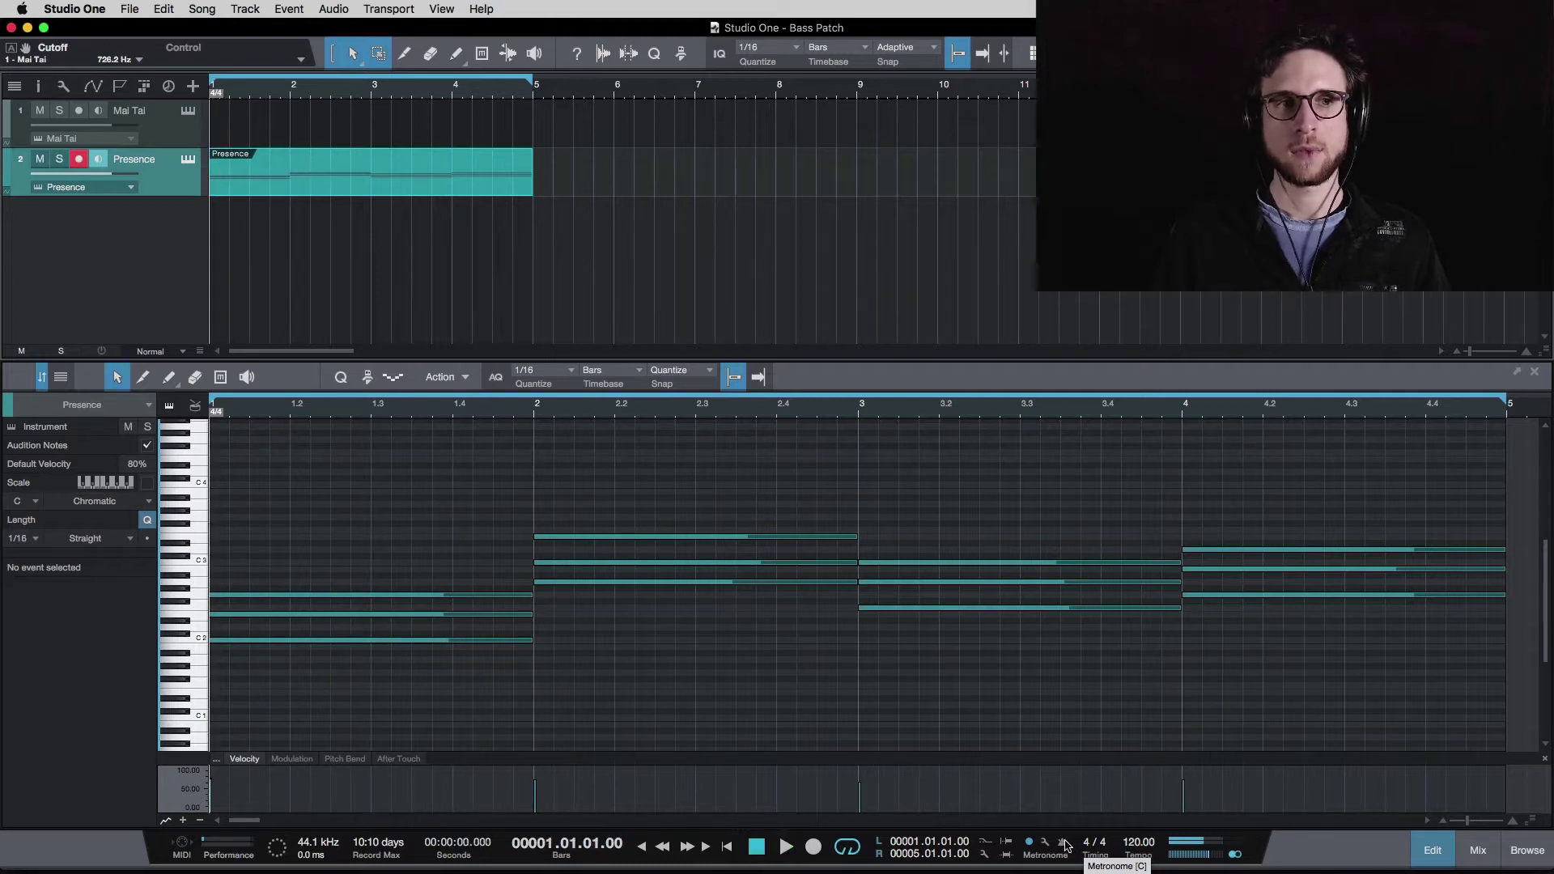
Show the Mai Tai instrument and record a four-bar bass line of the chord root notes on its track
{"action": "left_click", "coordinate": [173, 122]}
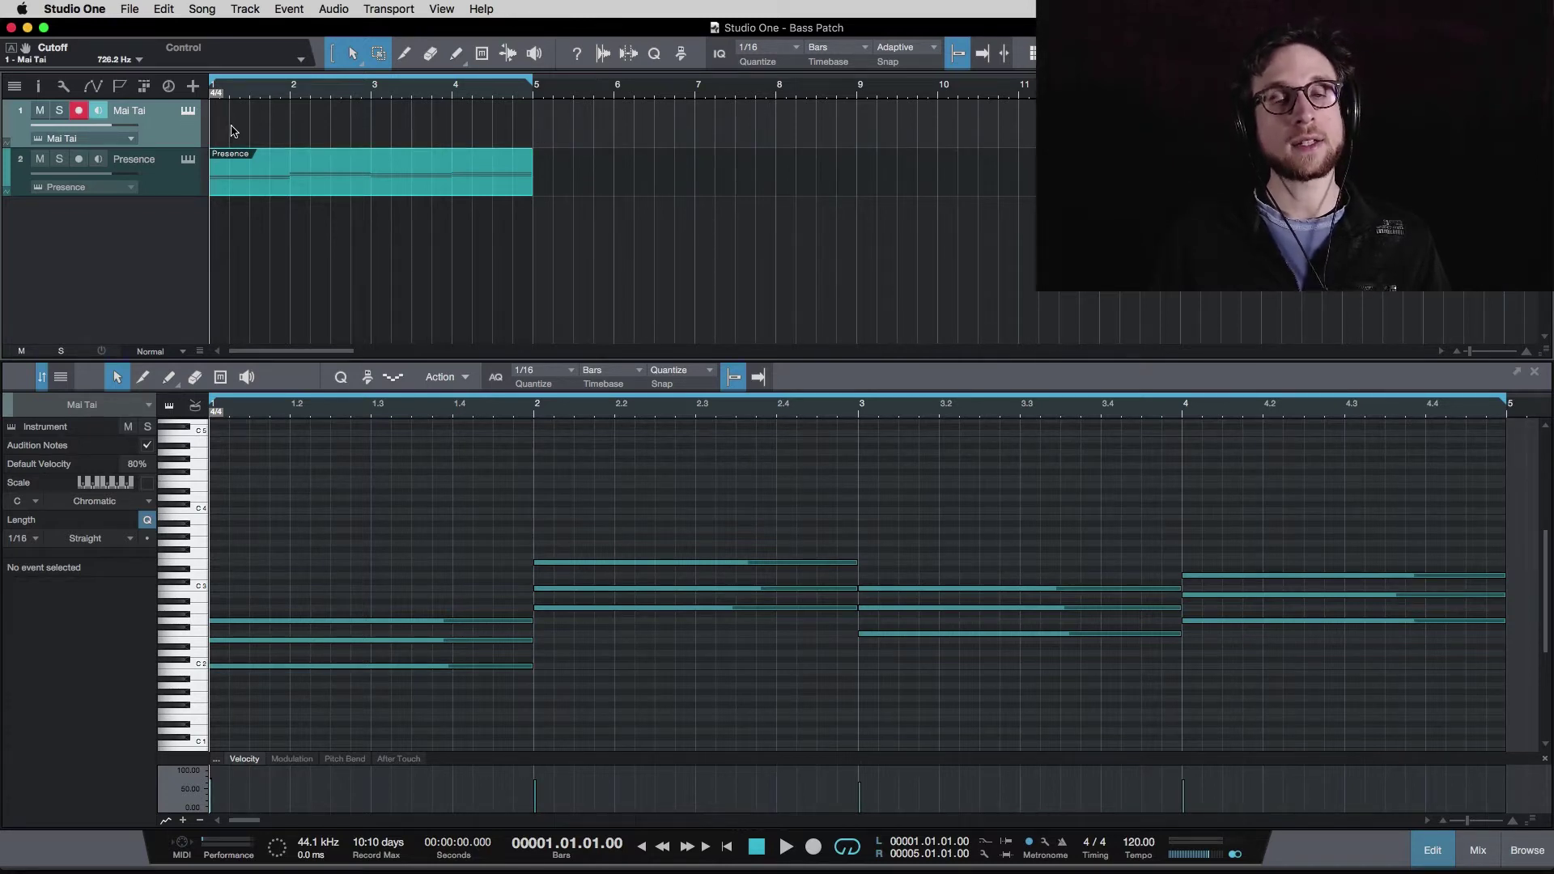
{"action": "left_click", "coordinate": [188, 111]}
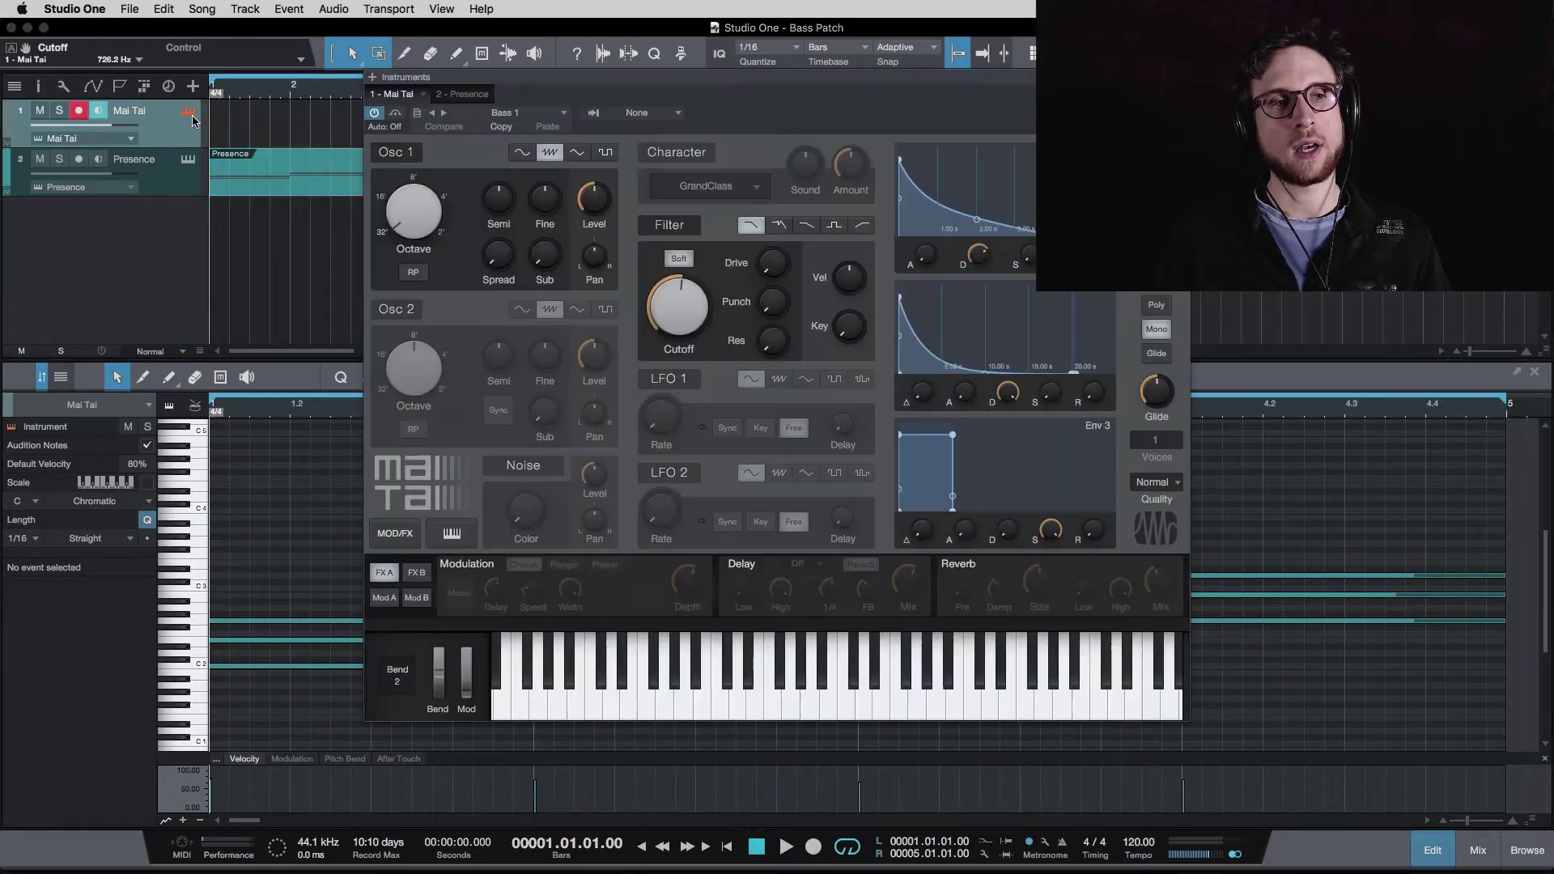
{"action": "left_click_drag", "start_coordinate": [732, 99], "coordinate": [1088, 104]}
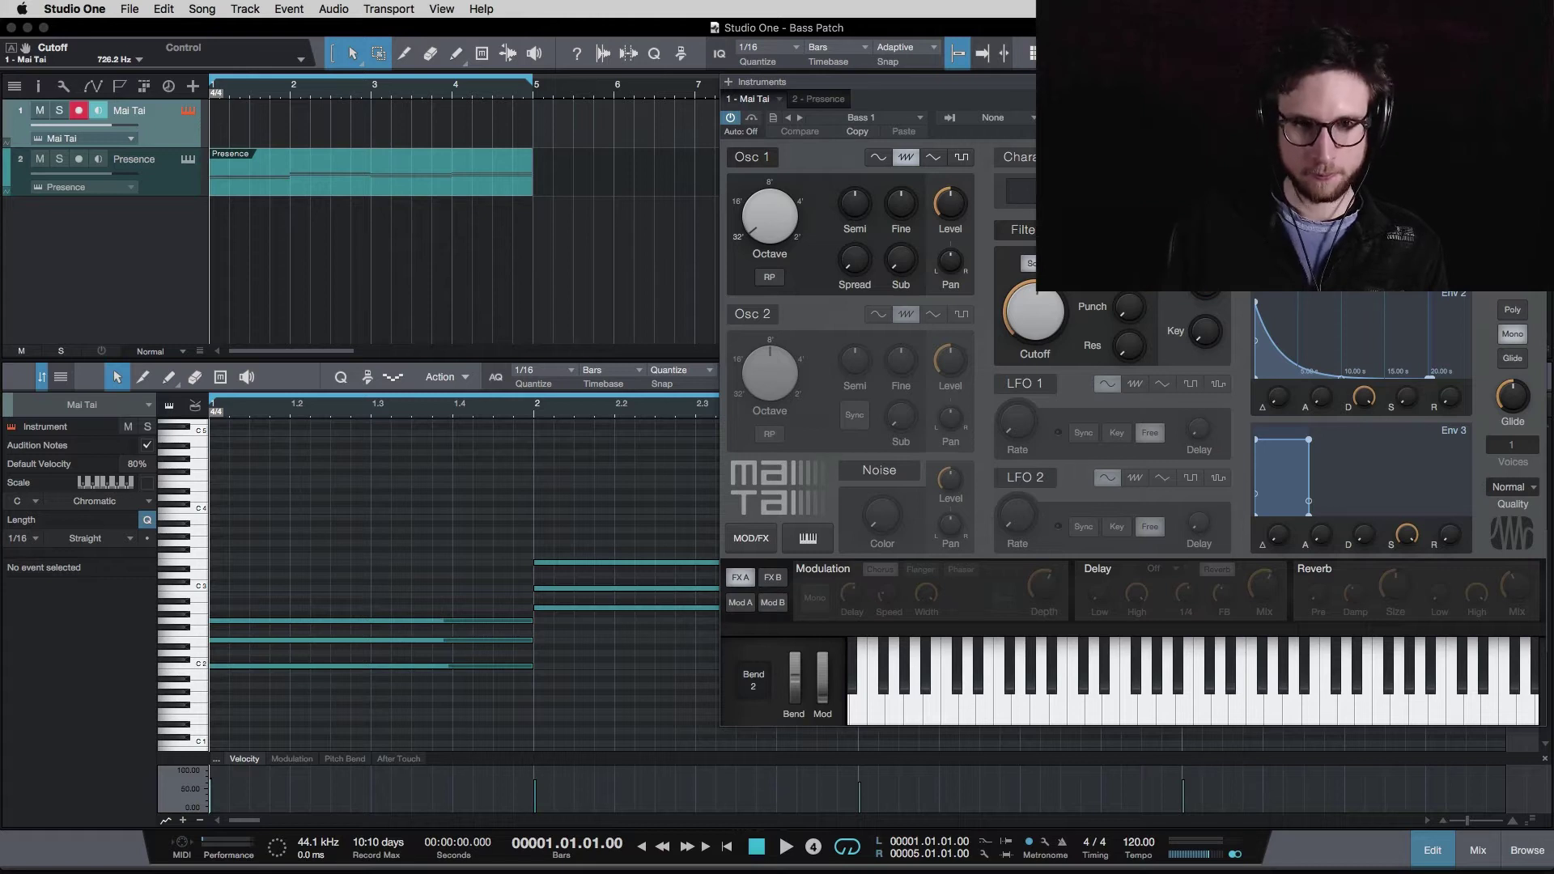
{"action": "key", "text": "KP_Multiply"}
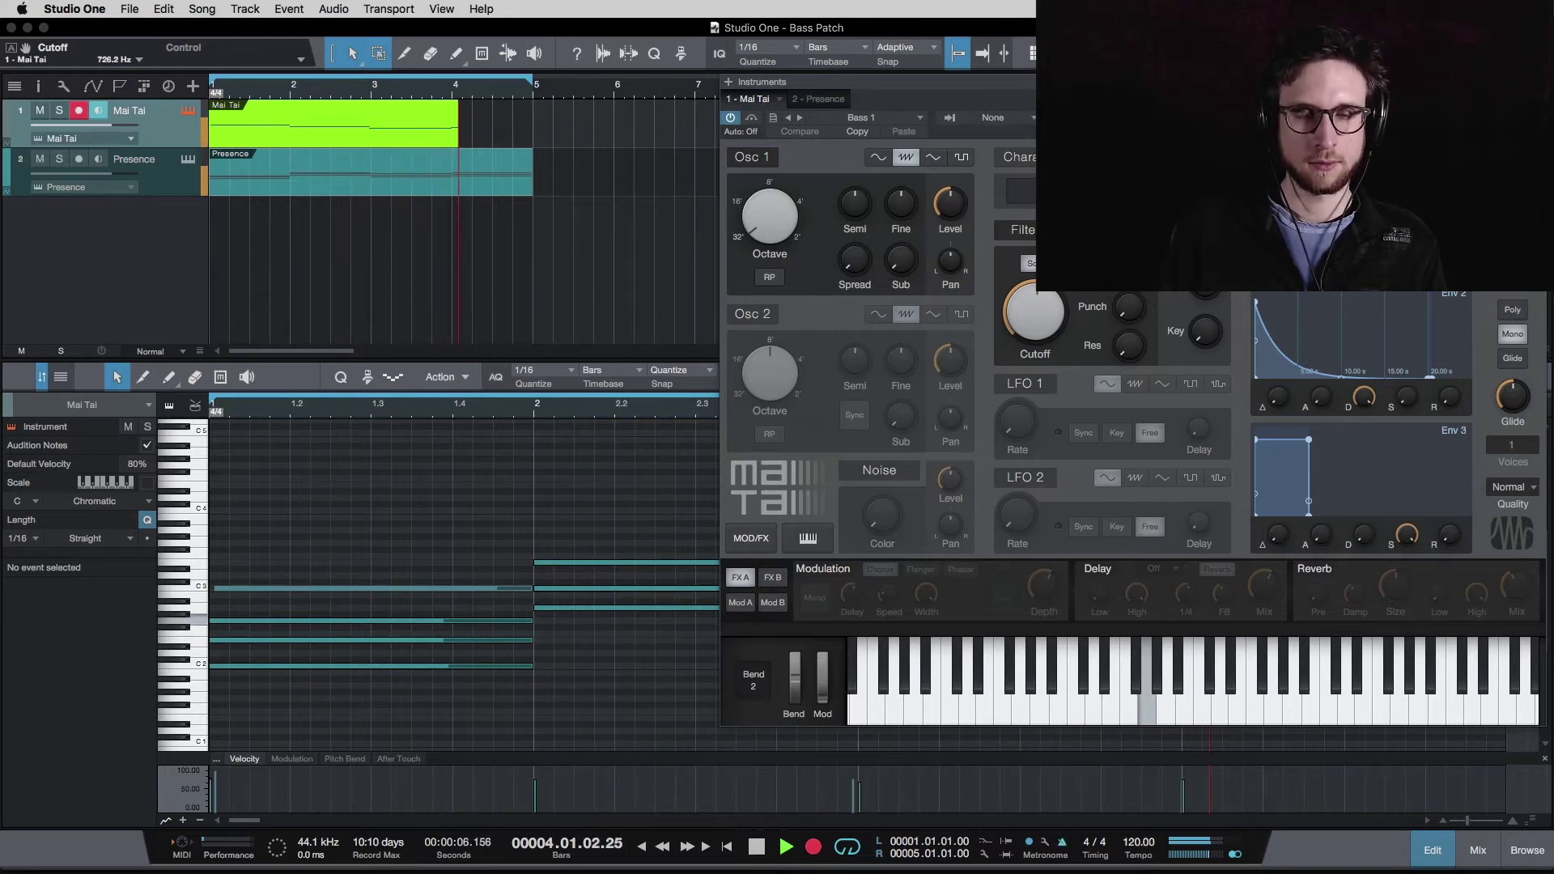
{"action": "key", "text": "space"}
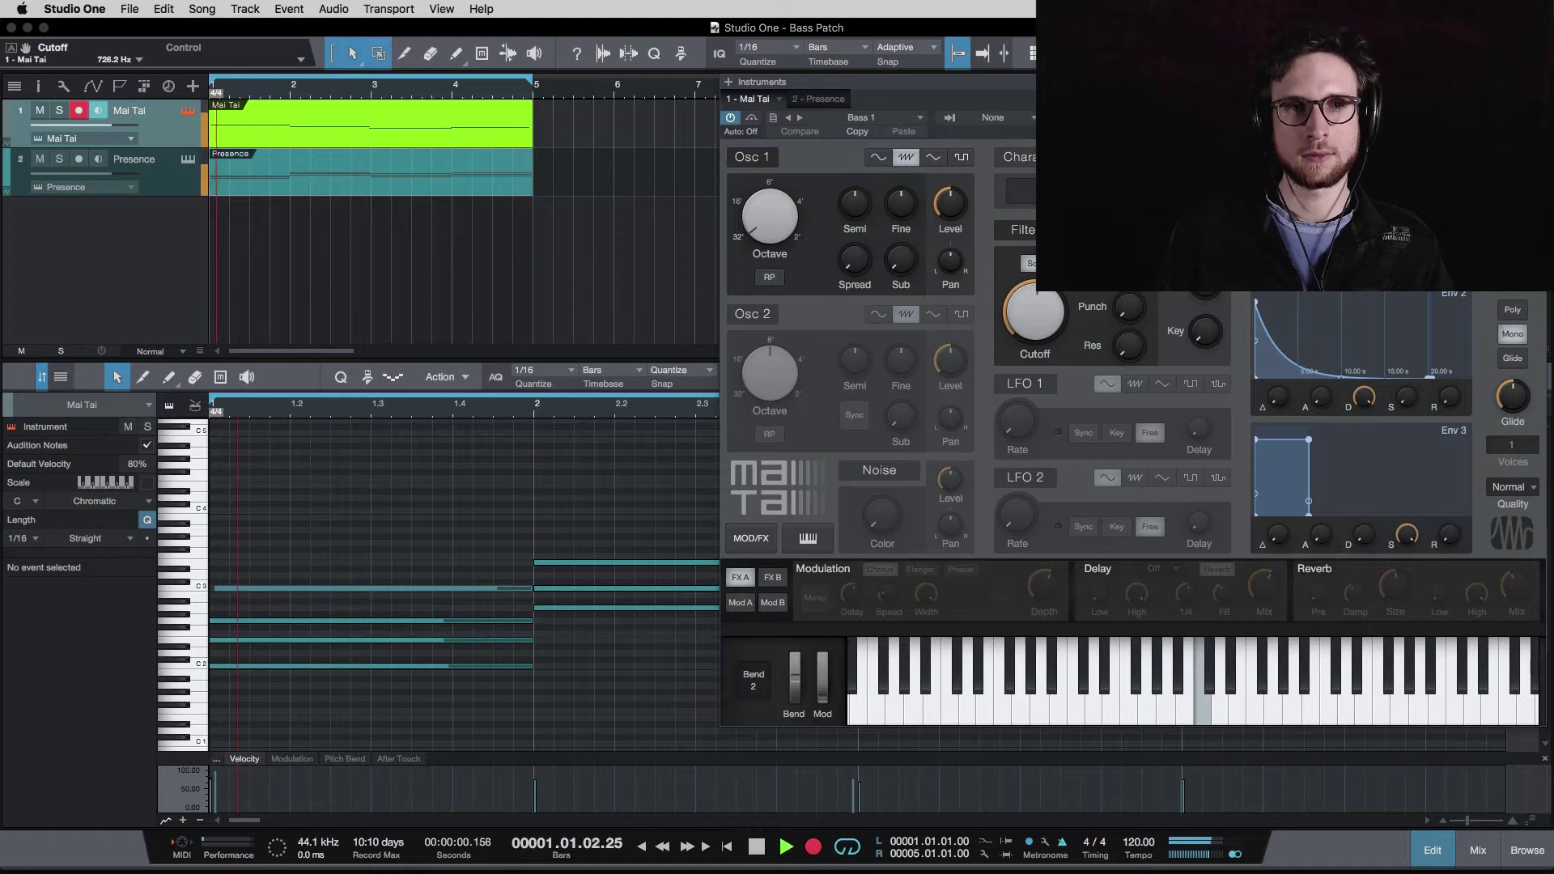
Quantize all recorded Mai Tai bass notes and extend each to a full bar, with the instrument window closed
{"action": "left_click", "coordinate": [461, 132]}
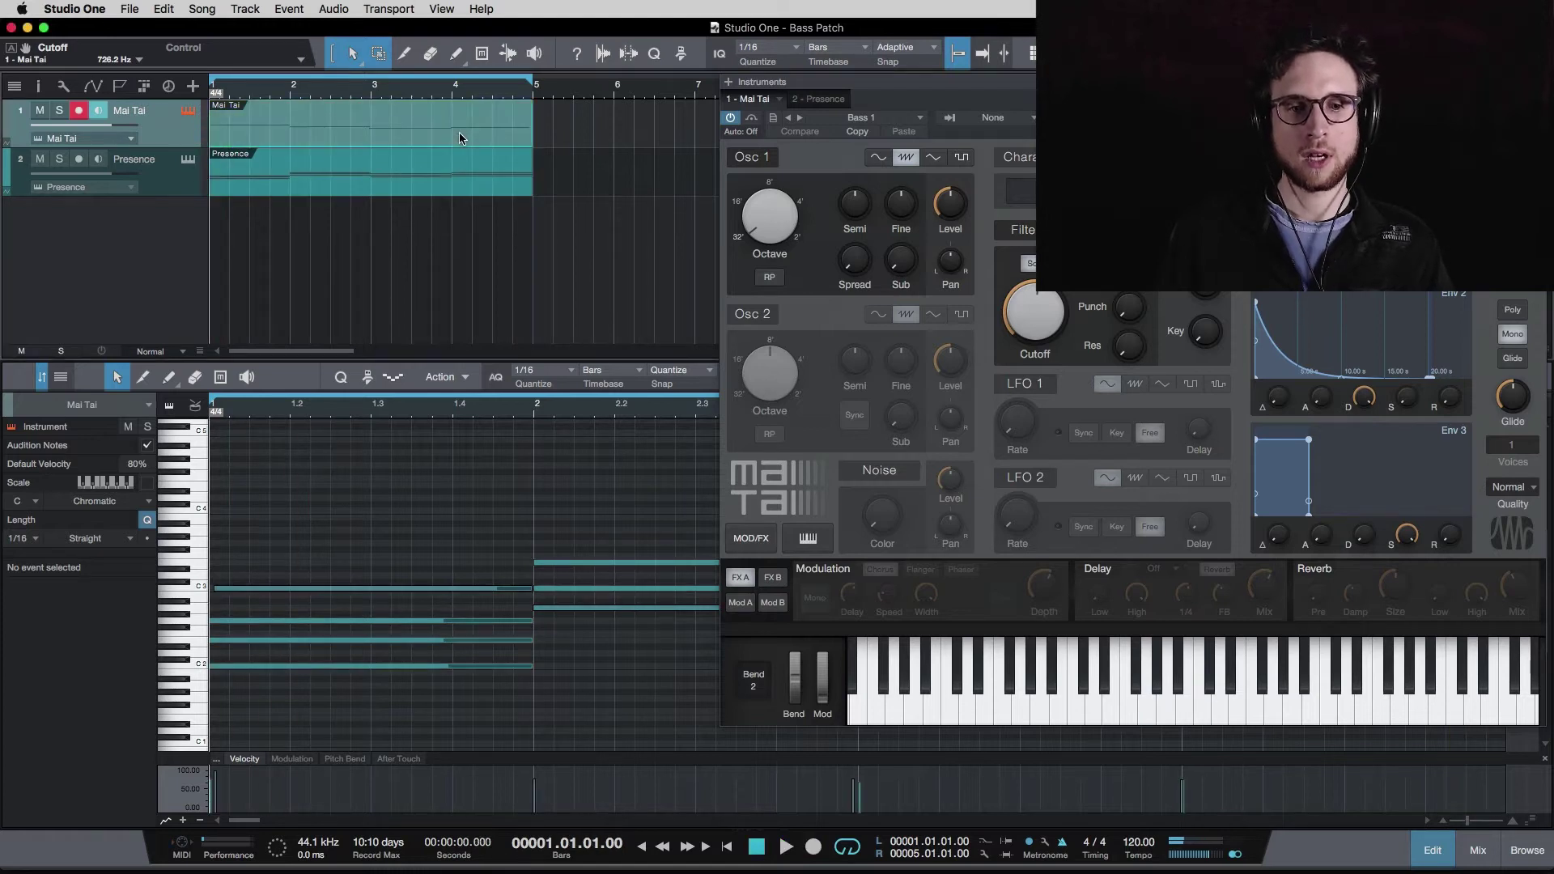
{"action": "key", "text": "super+a"}
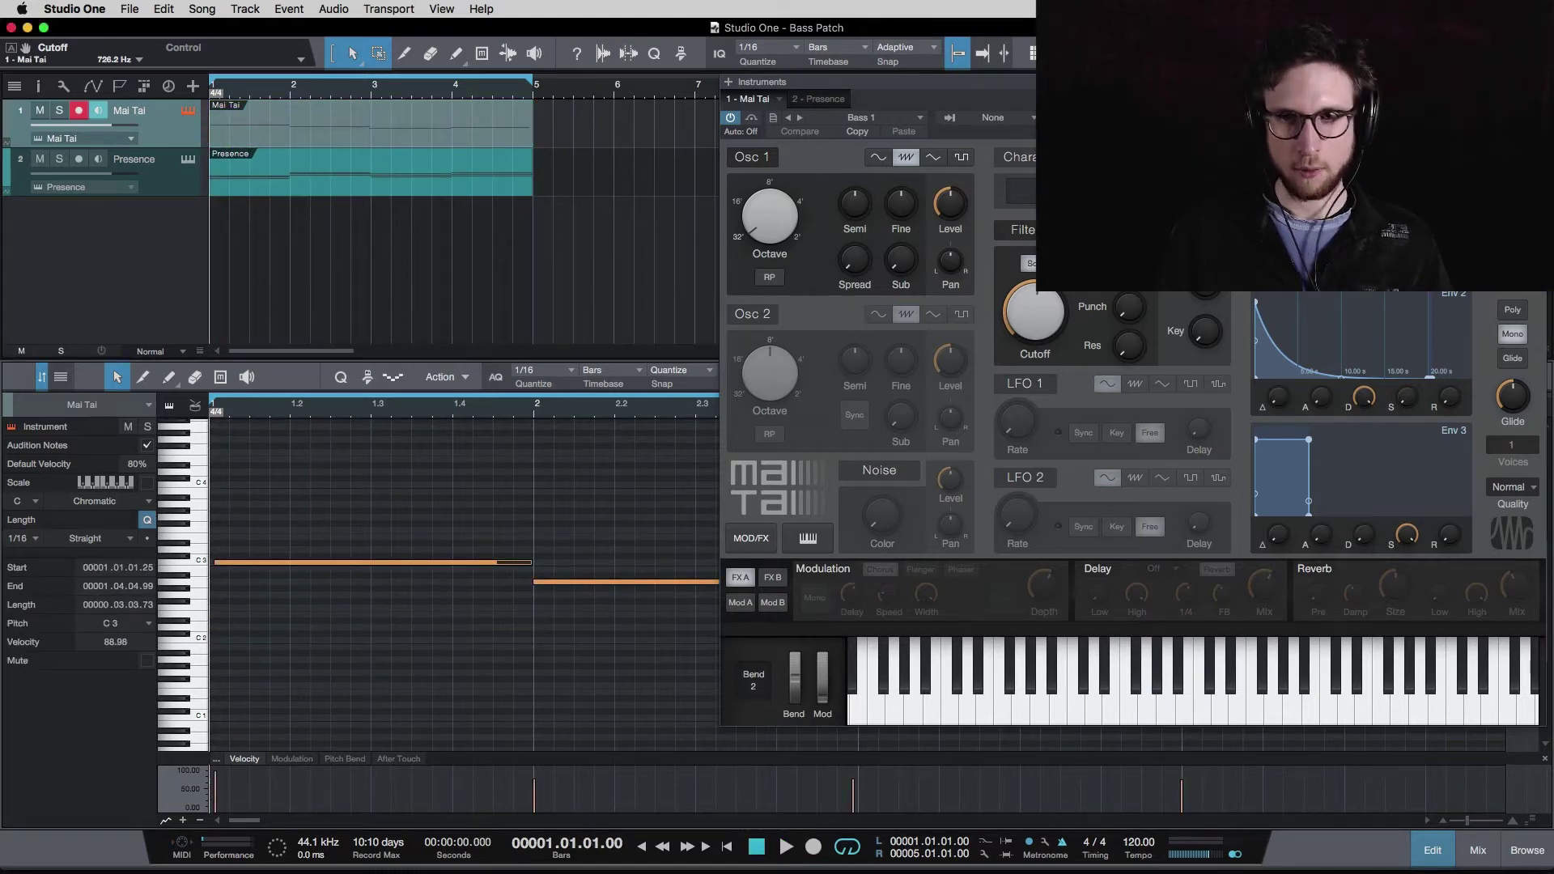
{"action": "key", "text": "super+w"}
{"action": "key", "text": "q"}
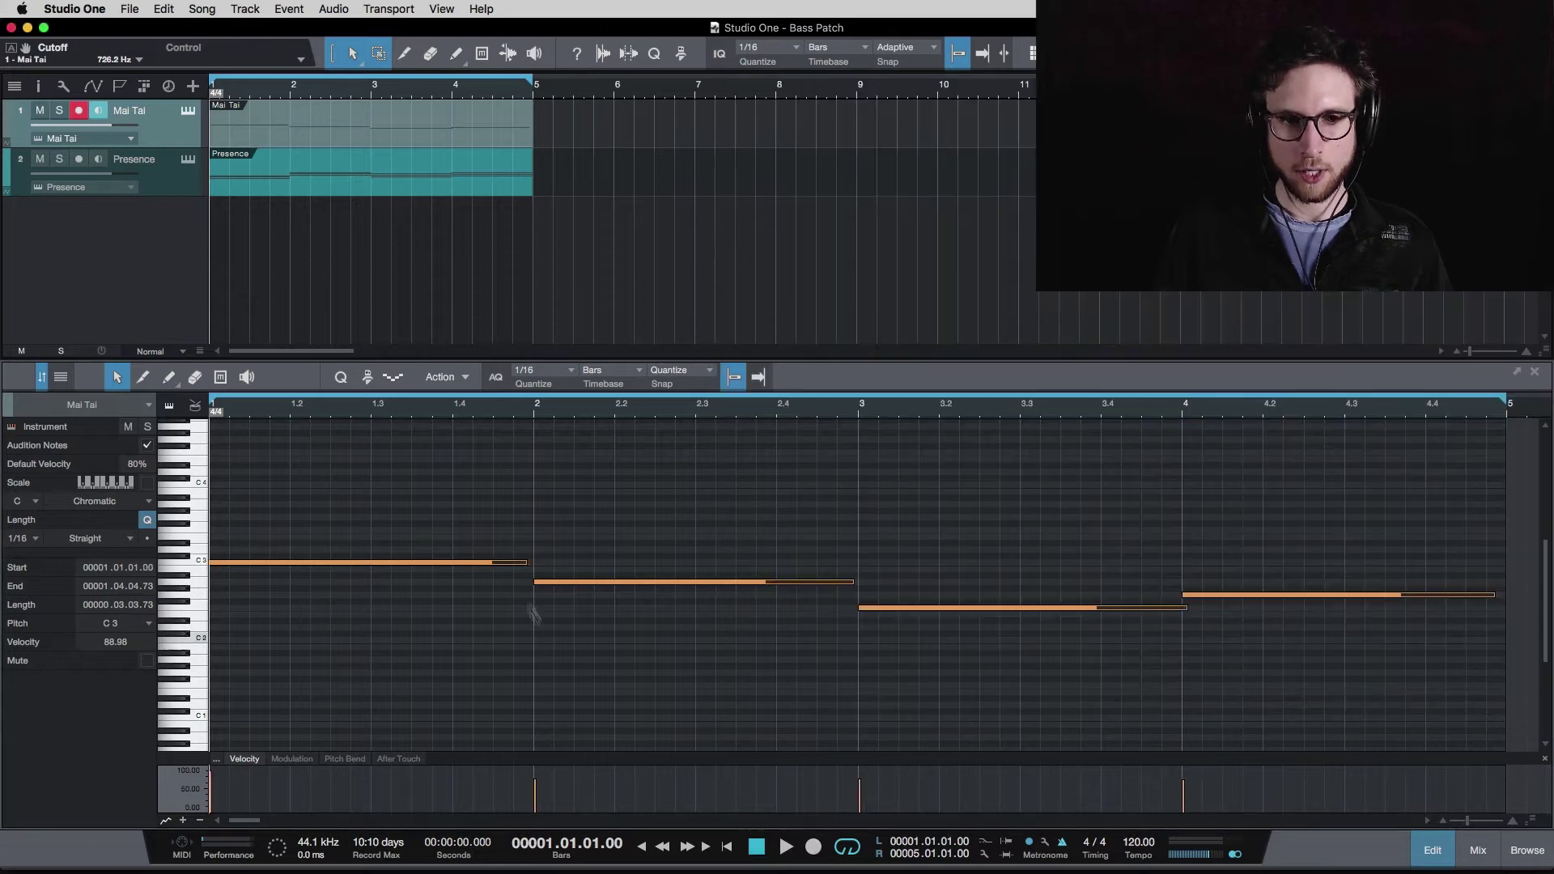
{"action": "left_click", "coordinate": [528, 568]}
{"action": "key", "text": "super+a"}
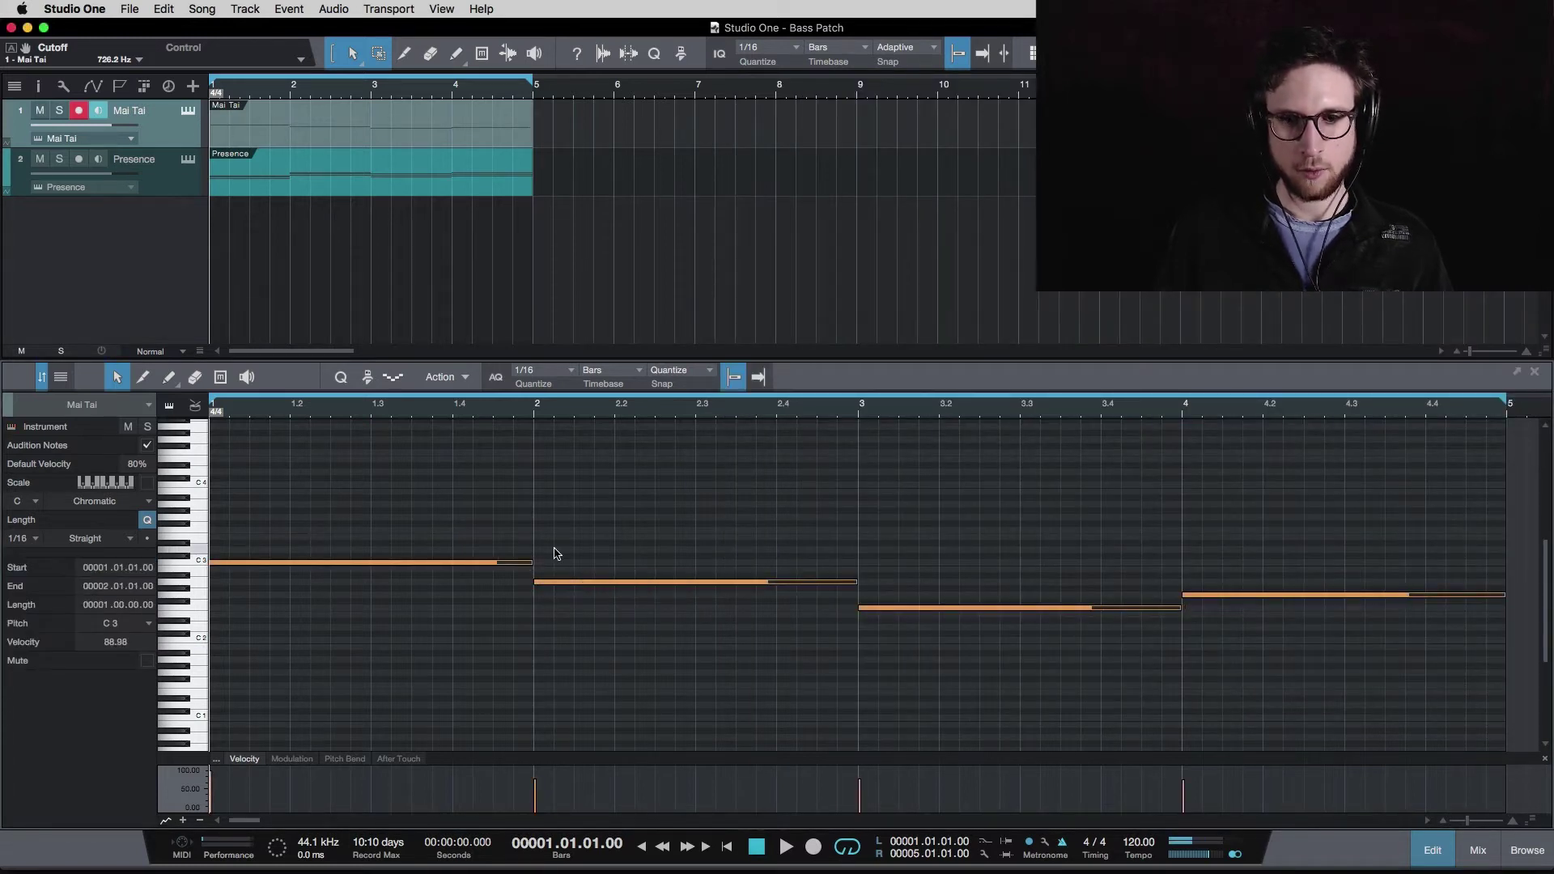
Audition the loop with both tracks, and with Mai Tai soloed to hear the bass alone
{"action": "key", "text": "space"}
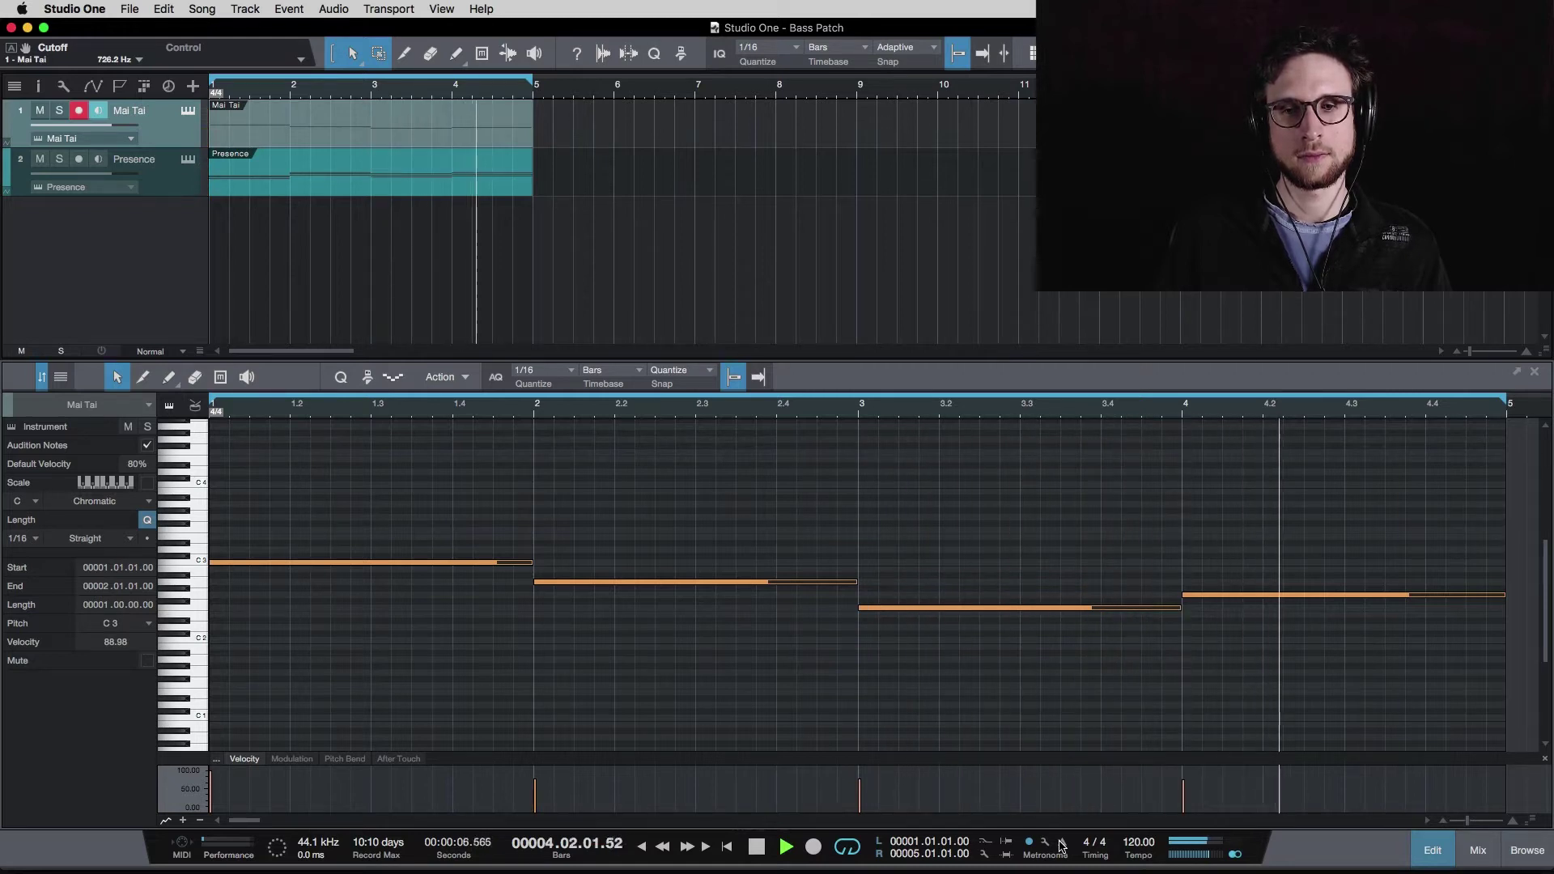
{"action": "key", "text": "space"}
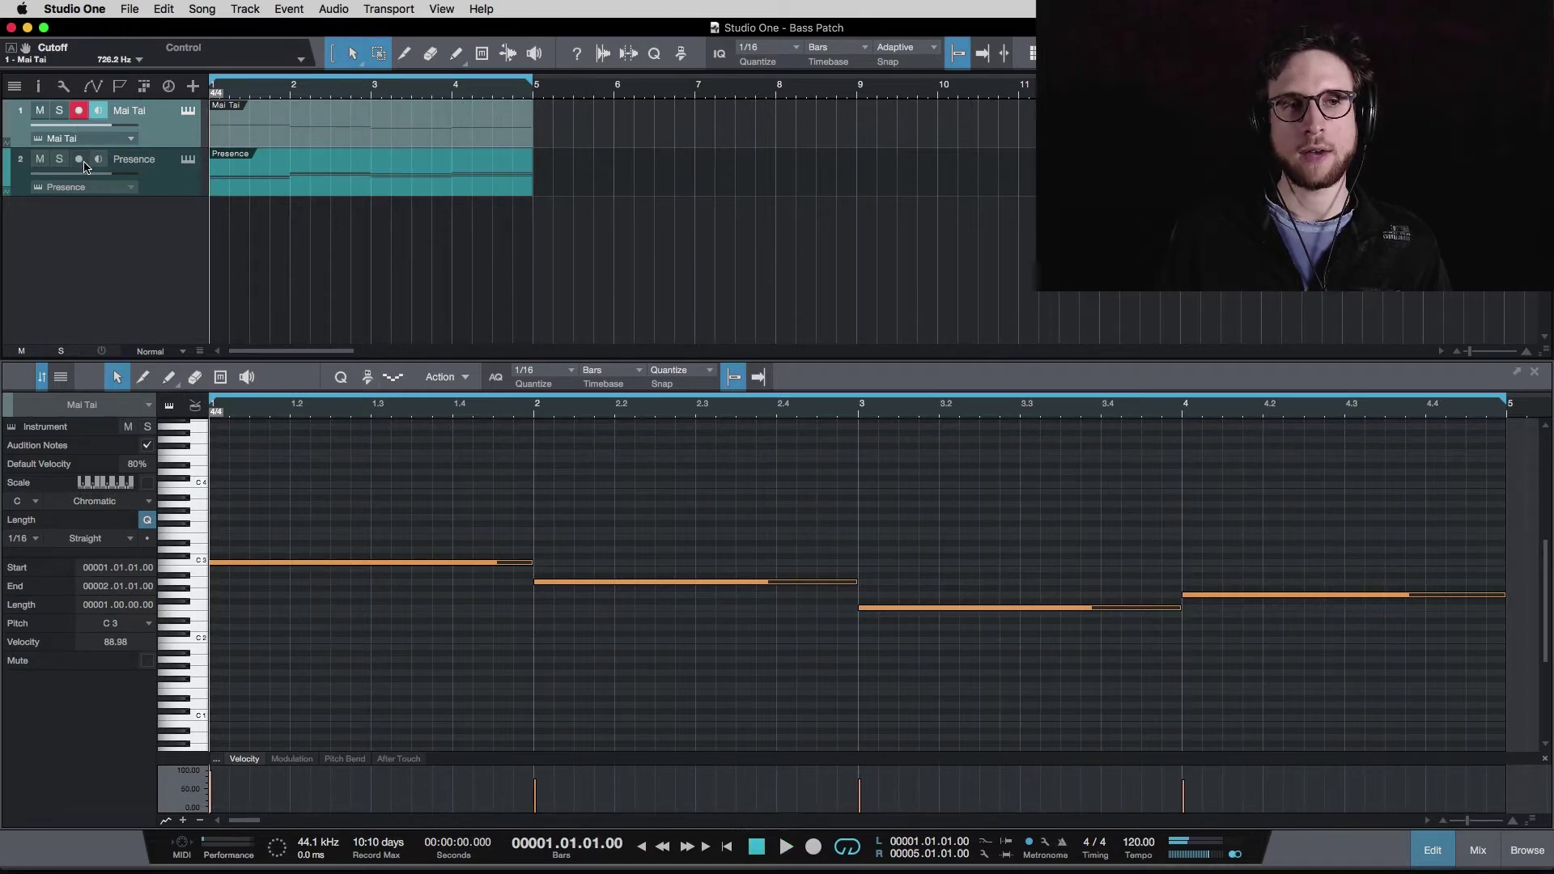
{"action": "left_click", "coordinate": [56, 111]}
{"action": "key", "text": "space"}
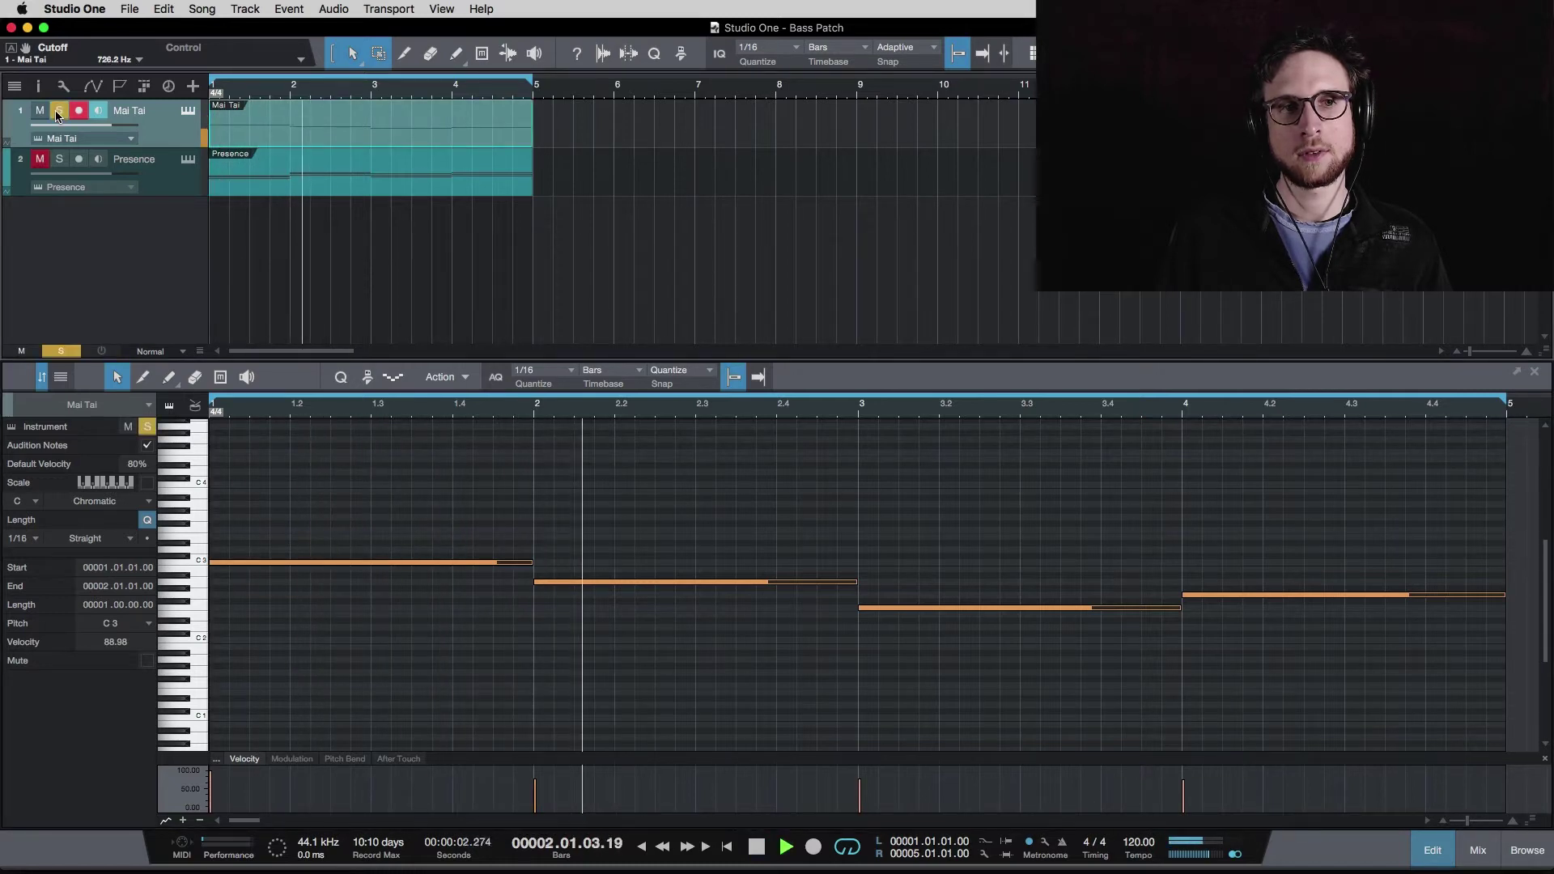
{"action": "key", "text": "space"}
{"action": "left_click", "coordinate": [55, 110]}
Lower the Presence track's volume to -4.1 during loop playback
{"action": "key", "text": "space"}
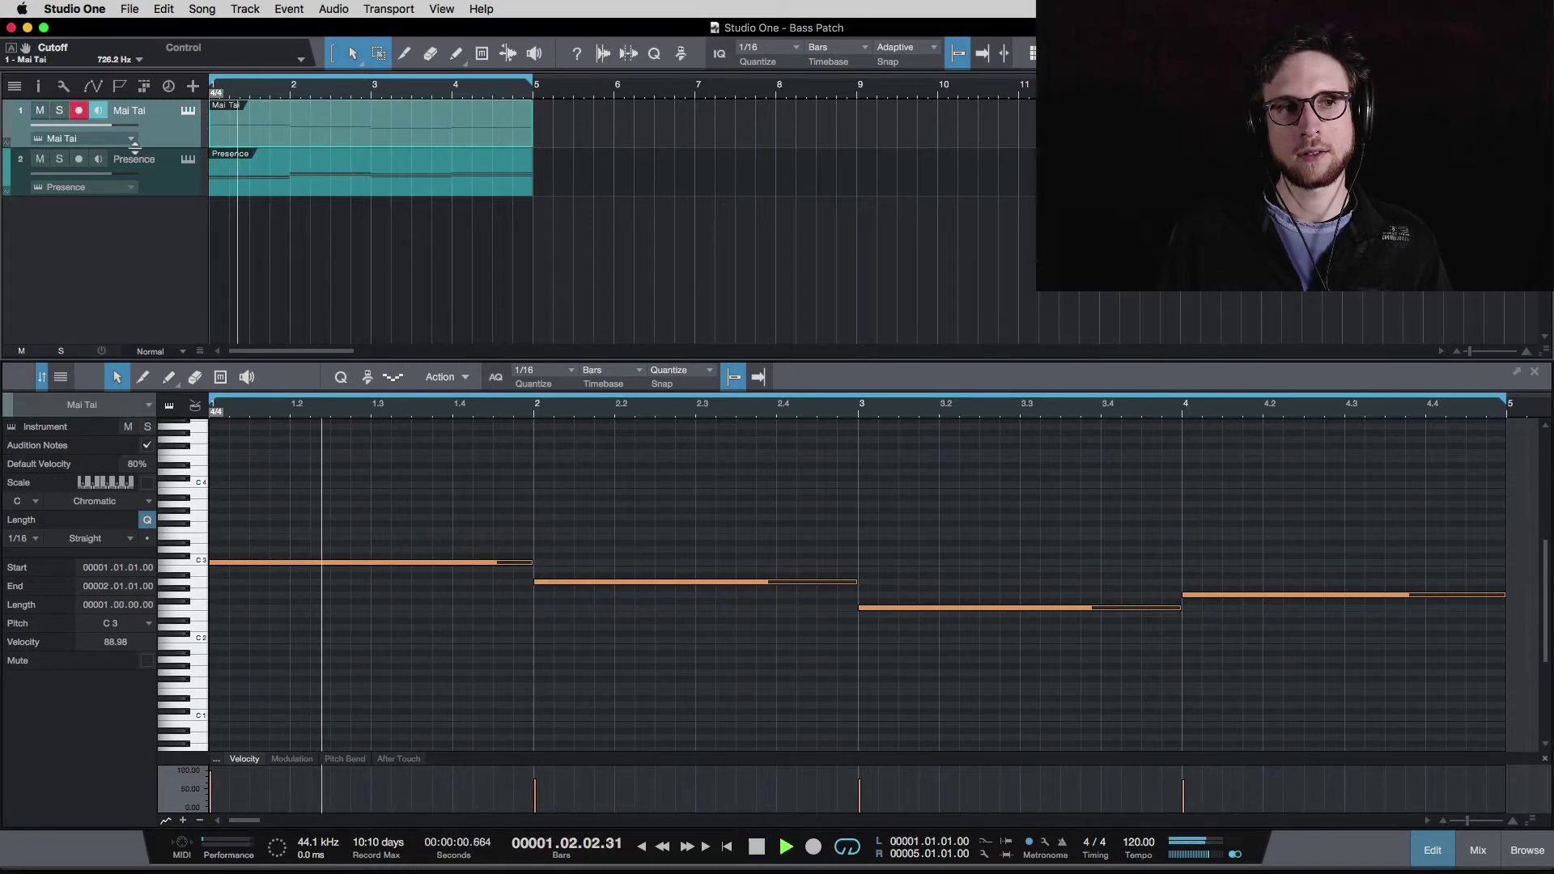
{"action": "mouse_move", "coordinate": [102, 180]}
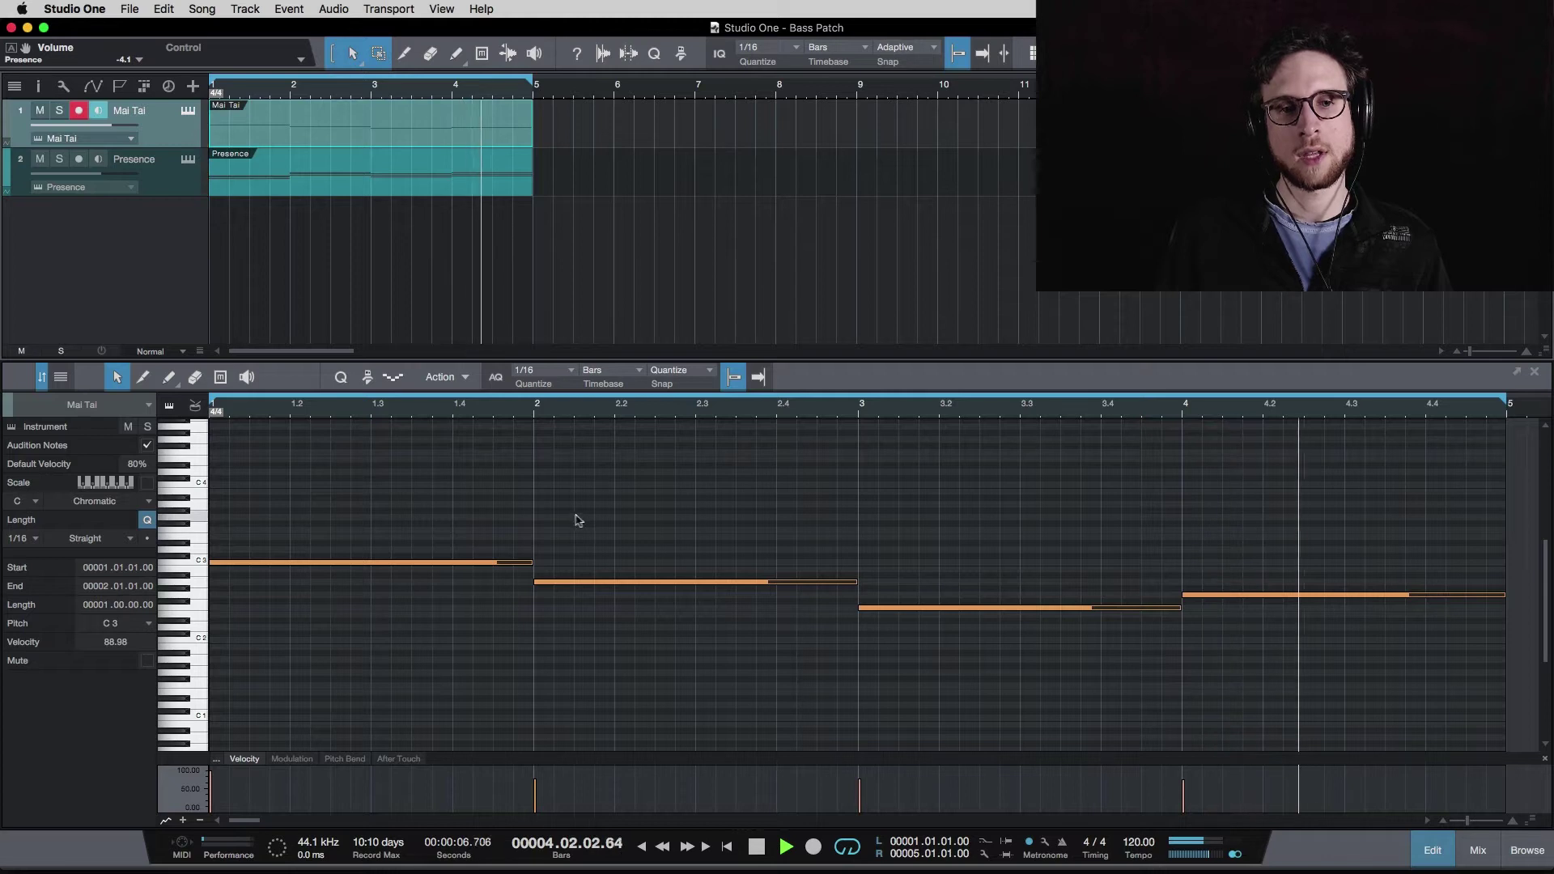
{"action": "key", "text": "space"}
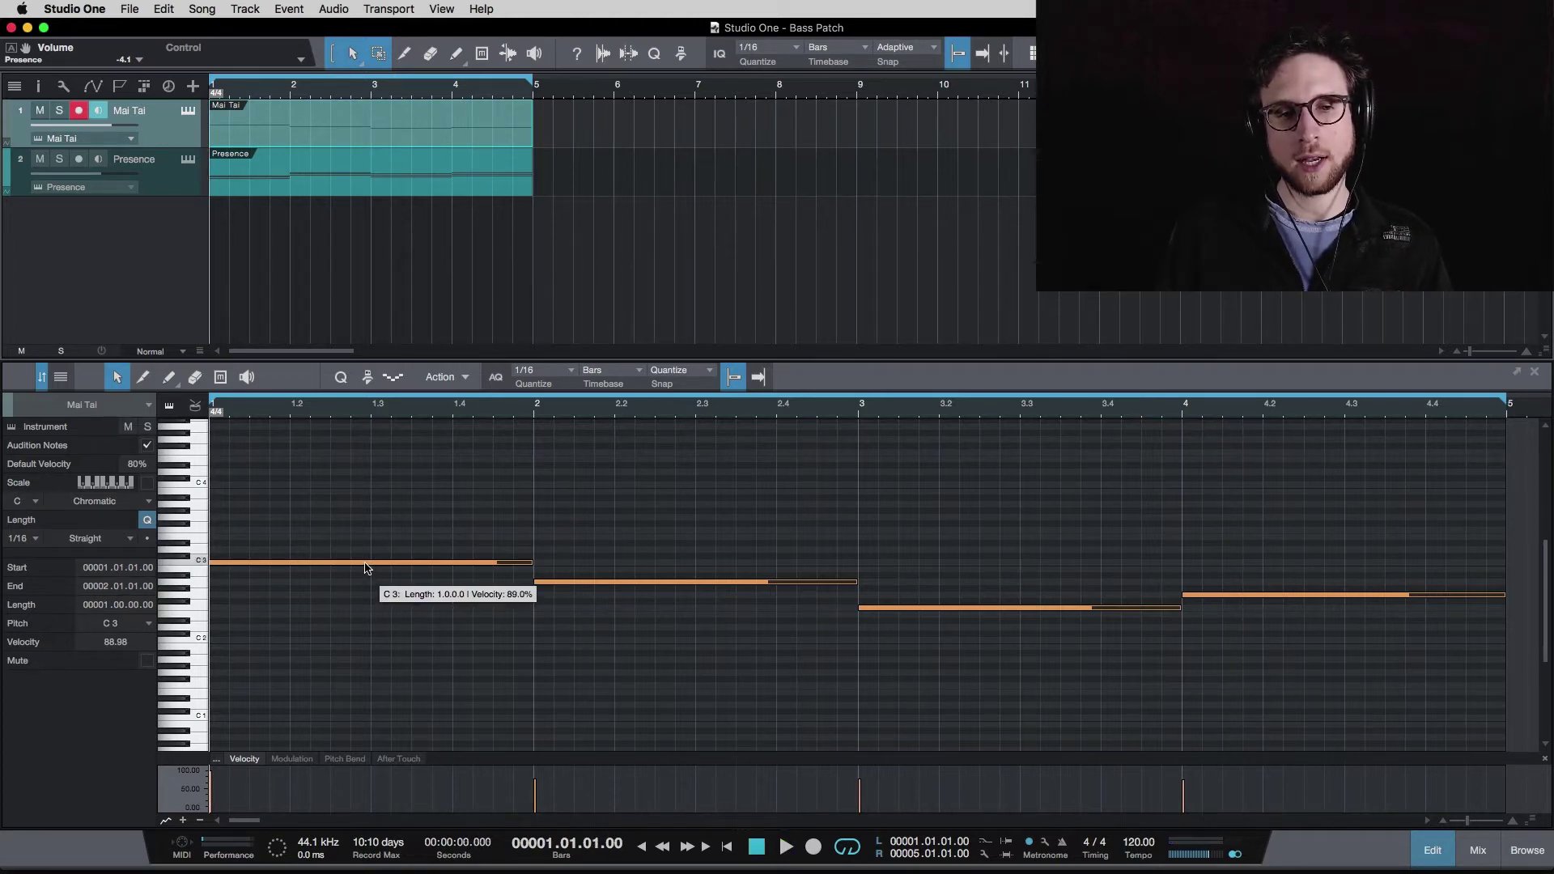
Transpose all Mai Tai bass notes down one octave so the first is C 2, and audition the loop
{"action": "left_click_drag", "start_coordinate": [365, 568], "coordinate": [360, 641]}
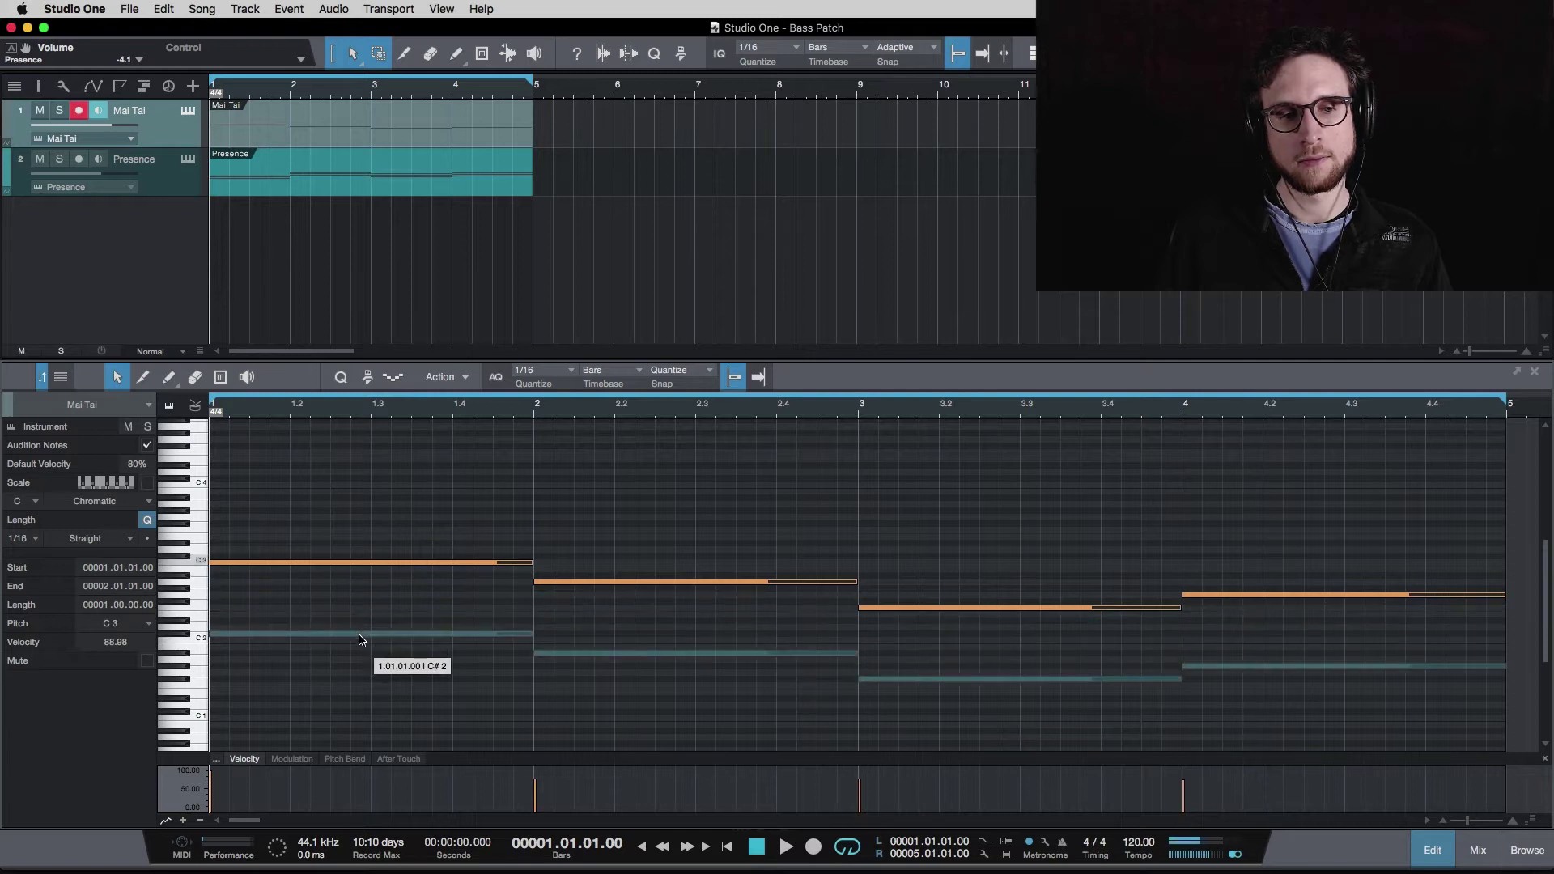
{"action": "key", "text": "space"}
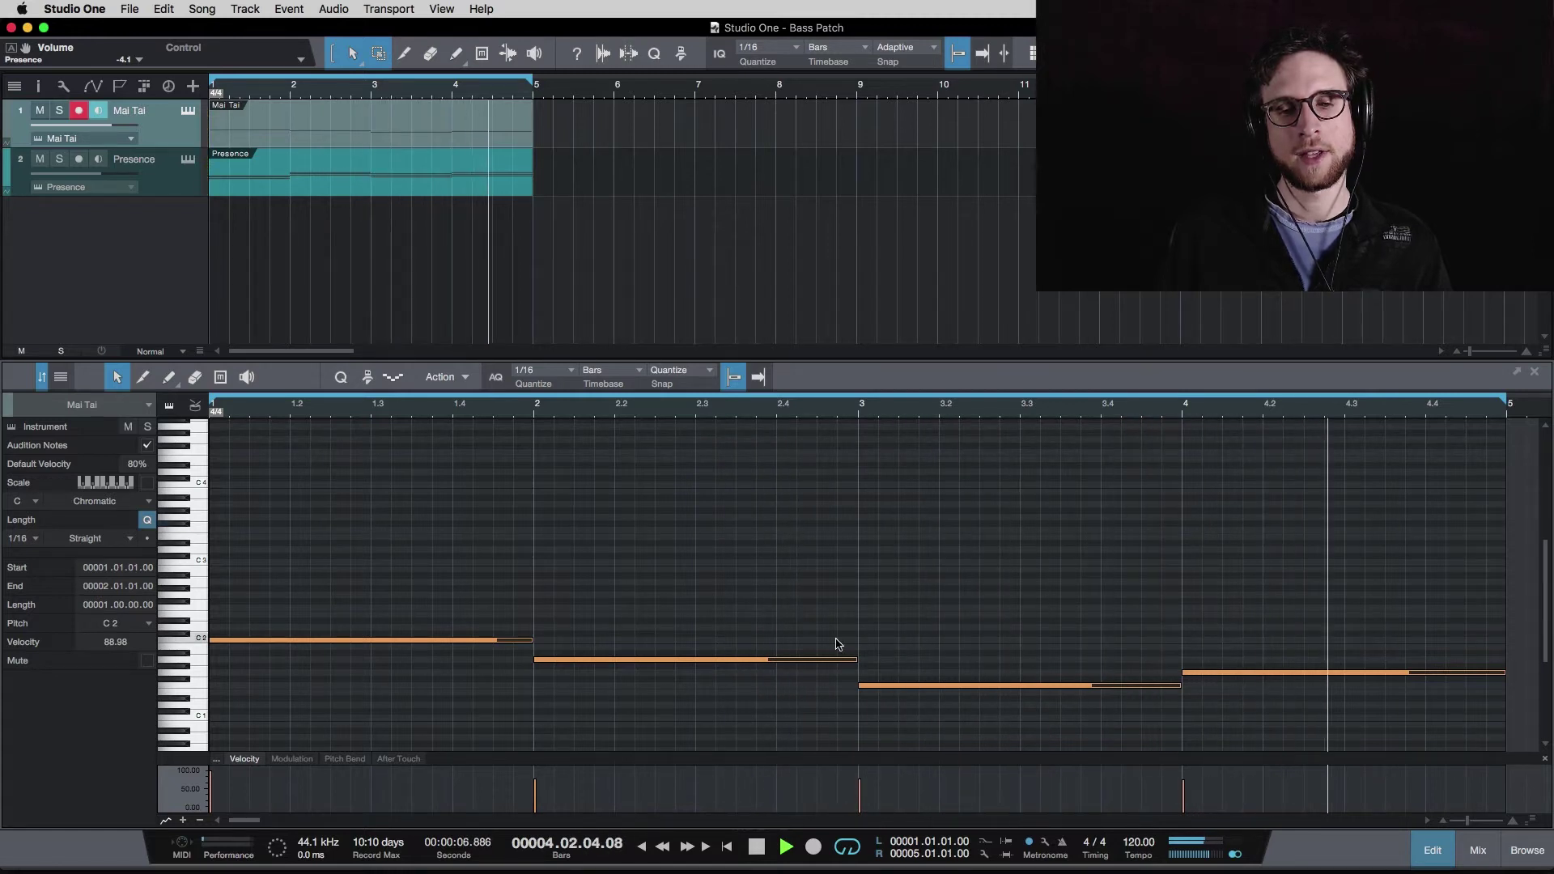
{"action": "key", "text": "space"}
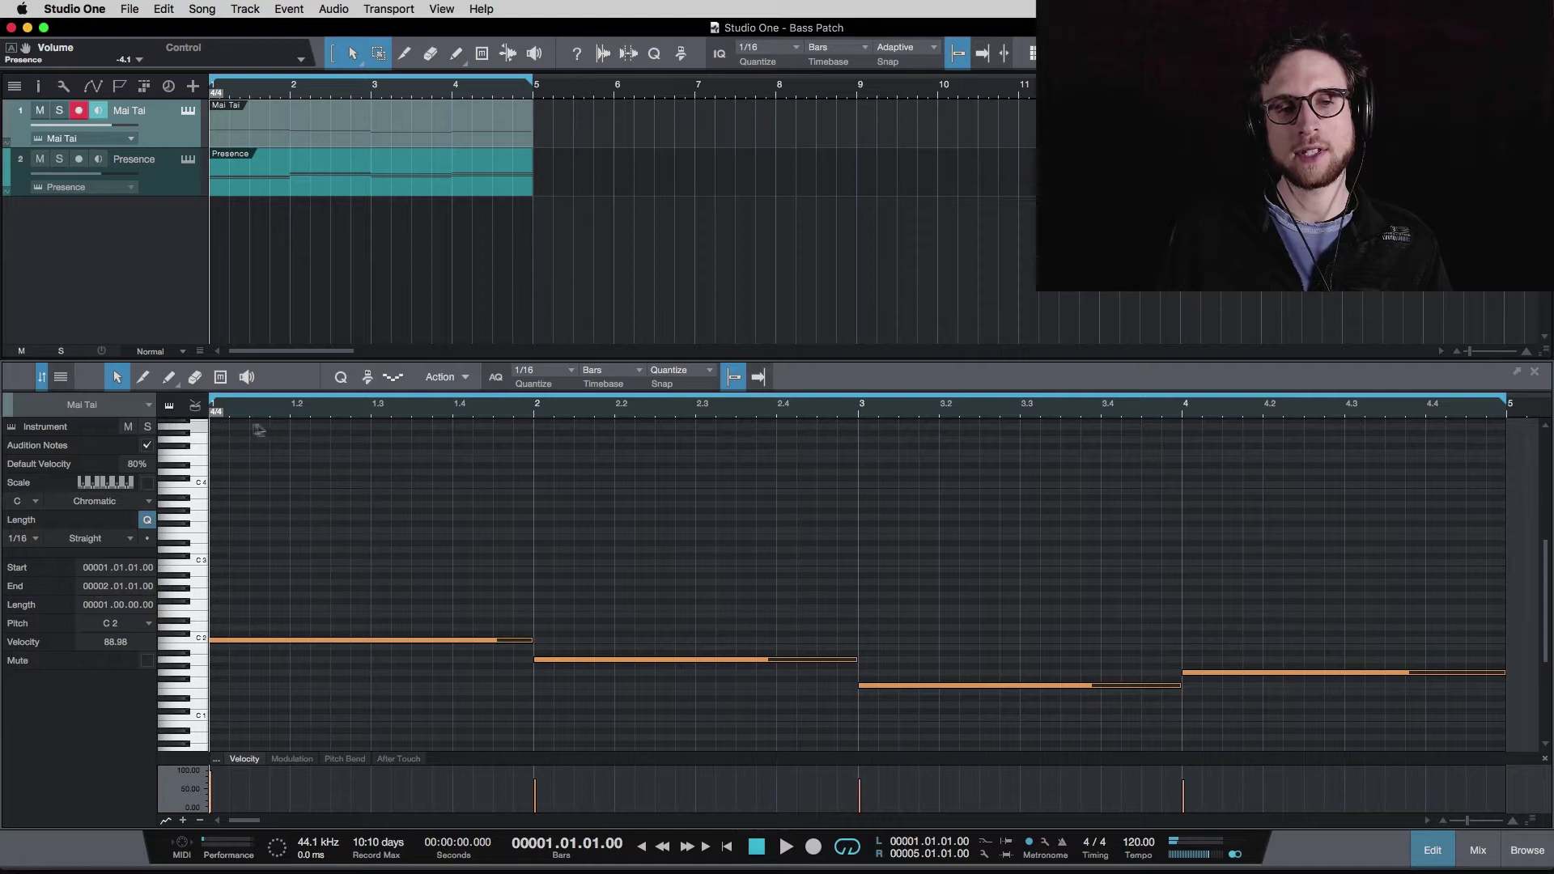
{"action": "key", "text": "space"}
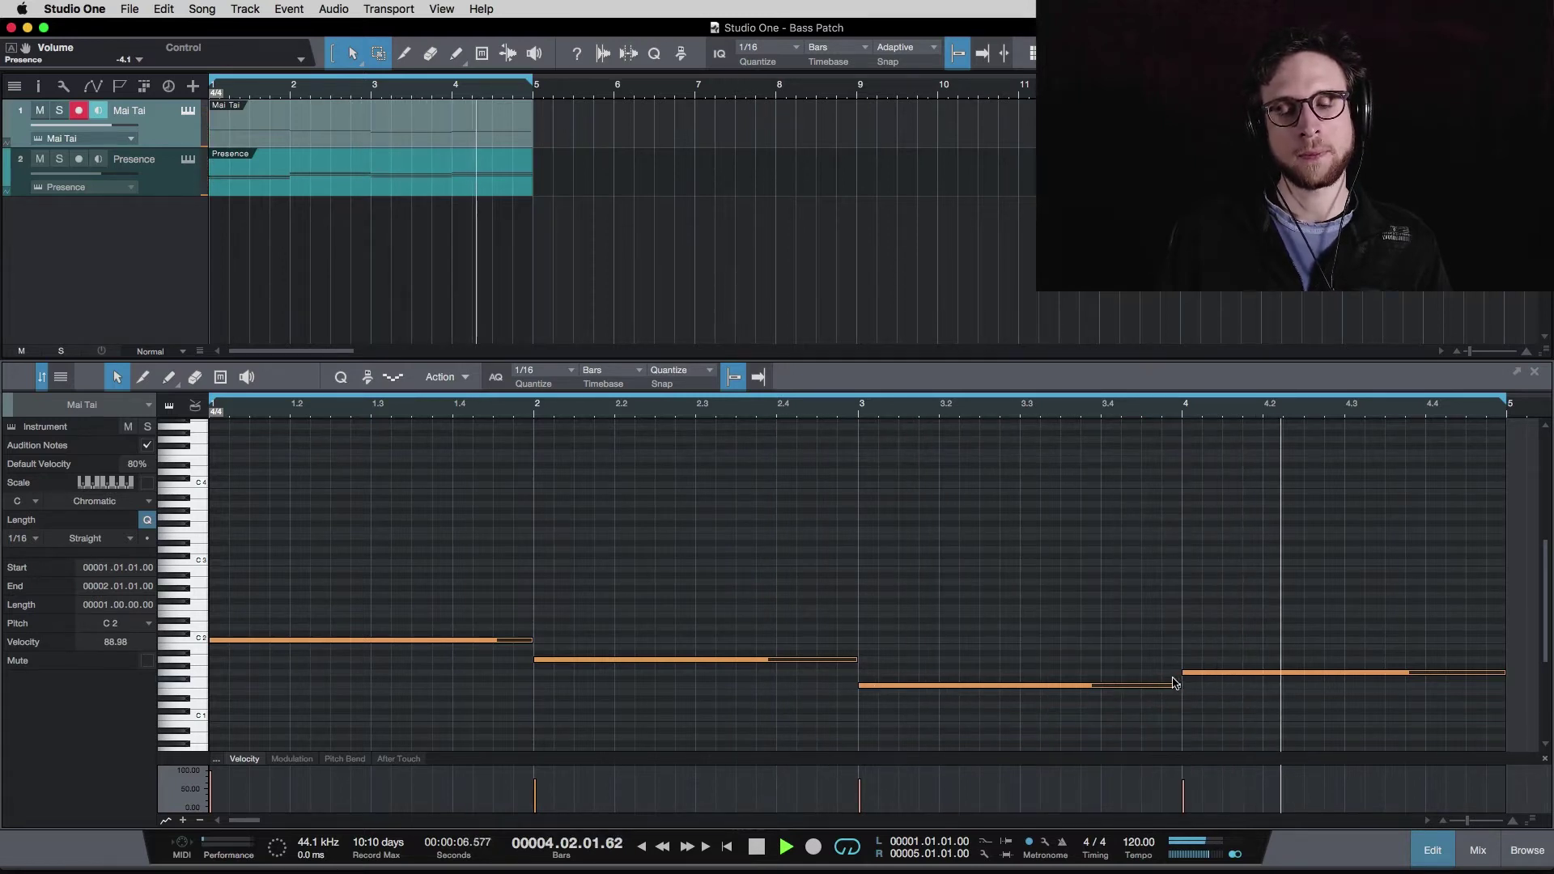
{"action": "key", "text": "space"}
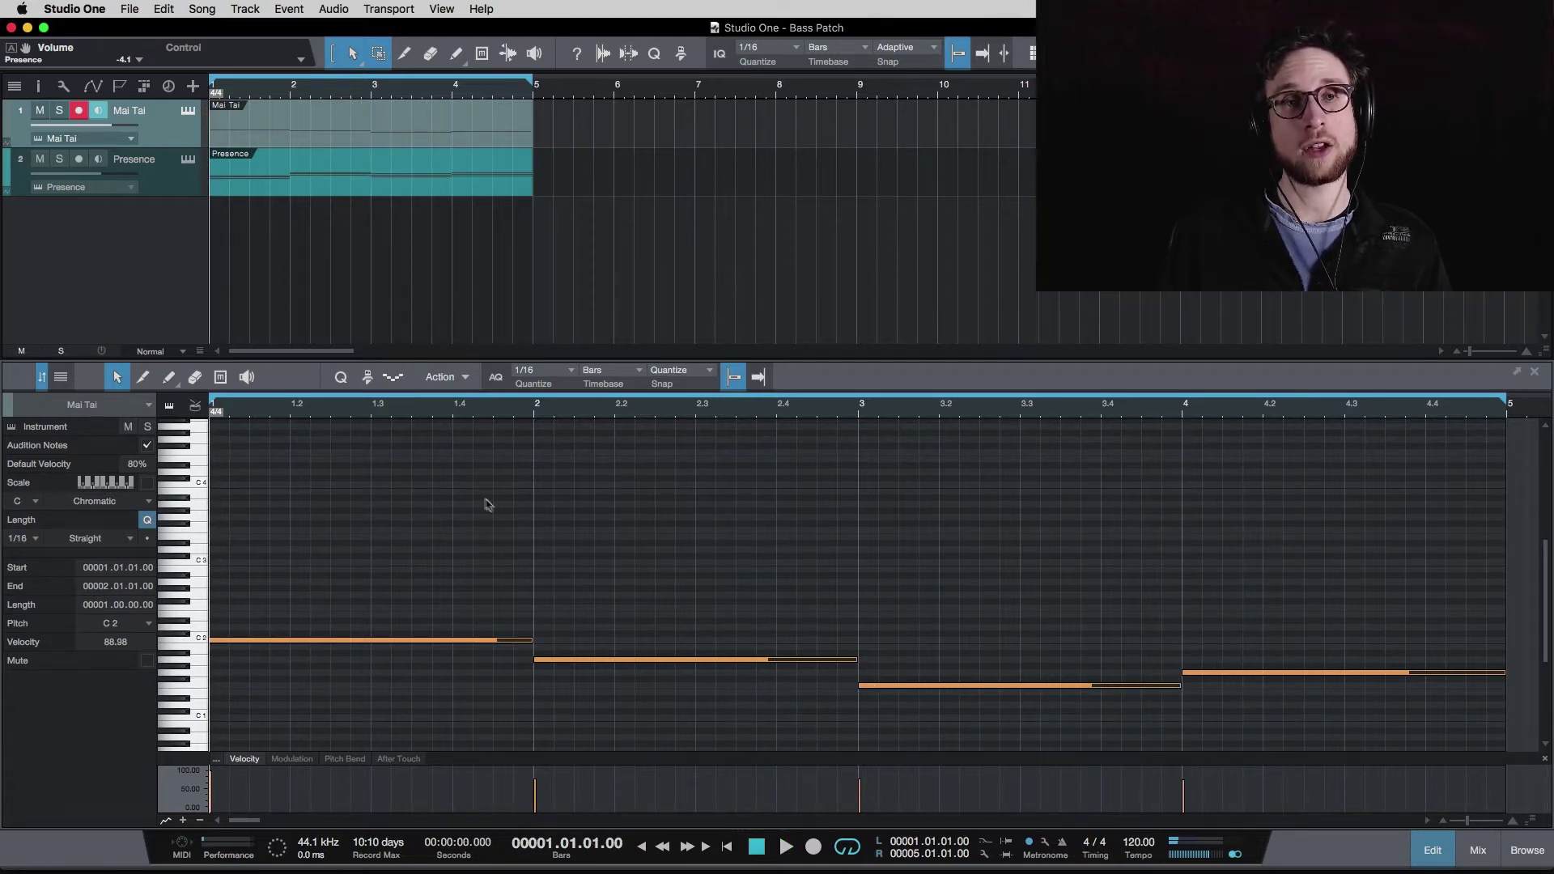
Transpose all Mai Tai bass notes up one octave so the first is C 3, leaving no note selected
{"action": "key", "text": "shift+Up"}
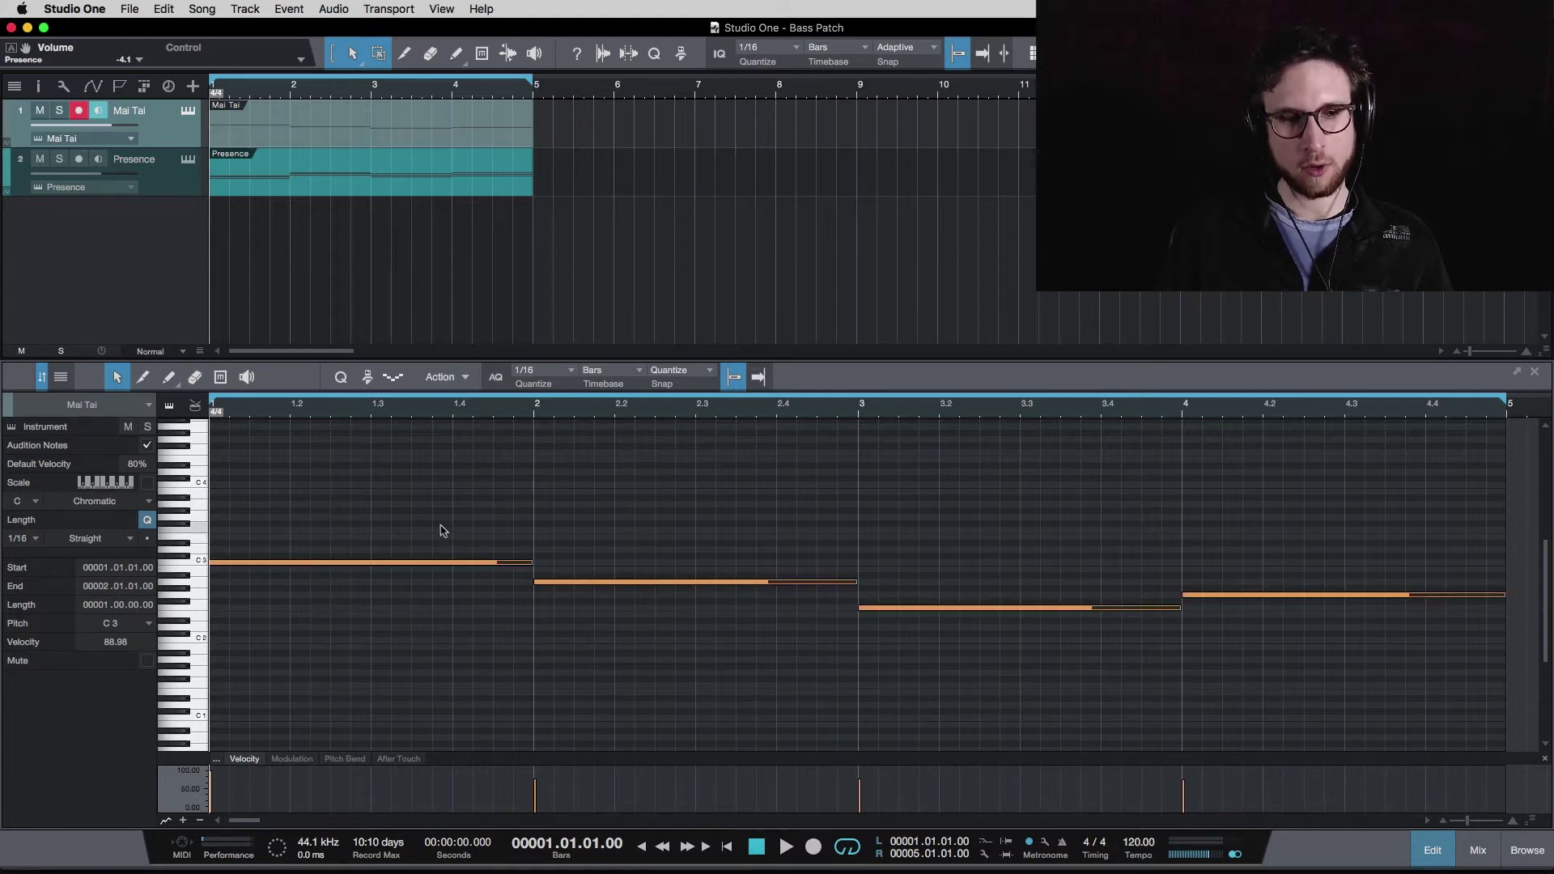
{"action": "left_click", "coordinate": [564, 510]}
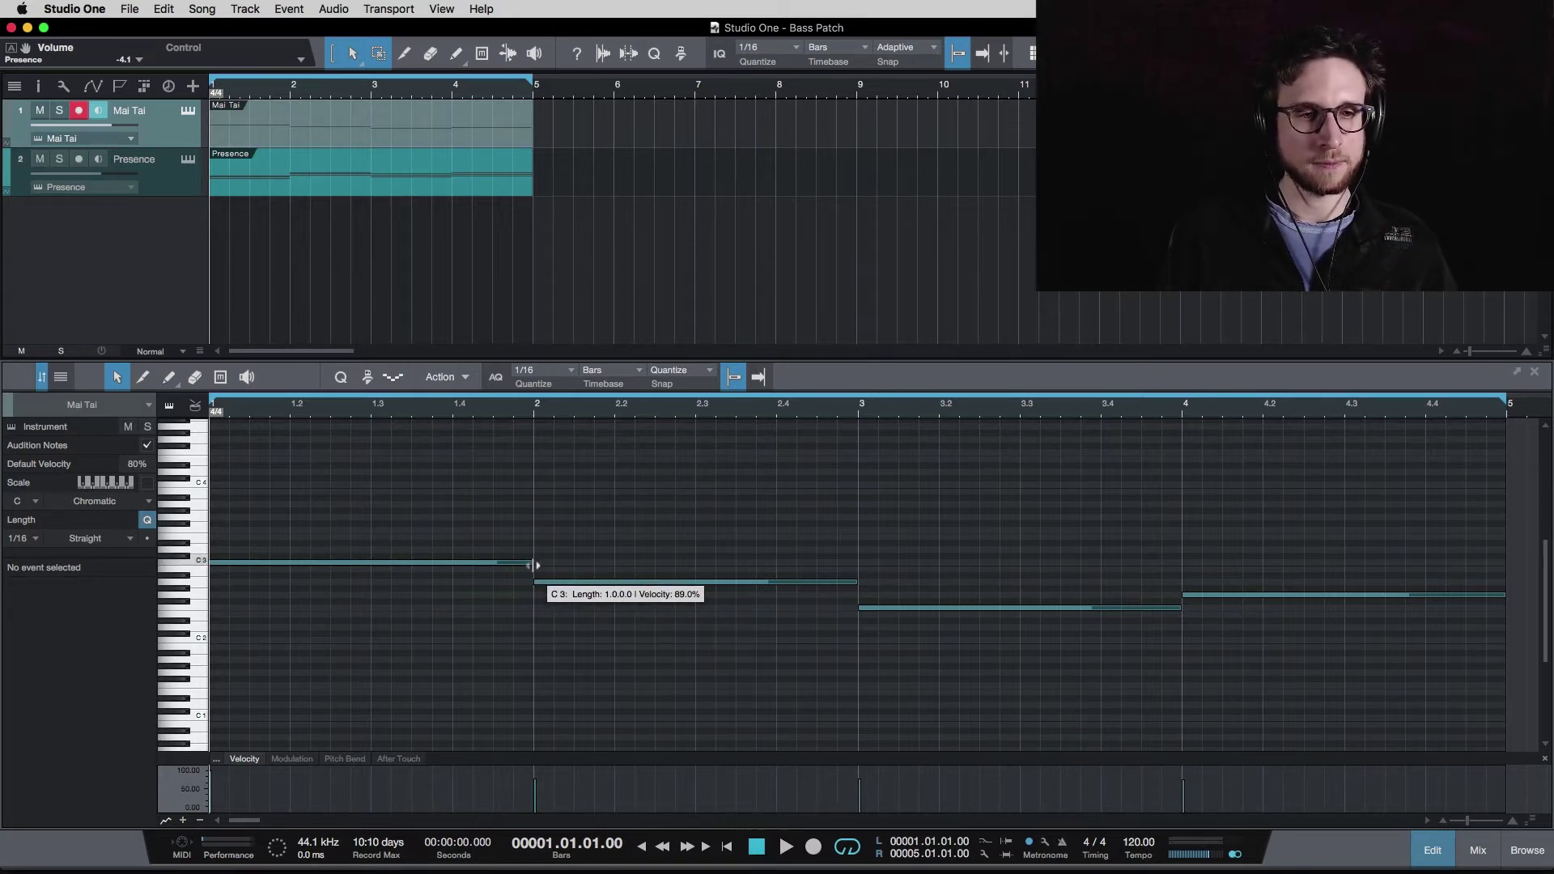
Shorten the first C 3 bass note to one beat, copy it to beat 3 of bar 1, and audition the result
{"action": "left_click_drag", "start_coordinate": [534, 566], "coordinate": [306, 567]}
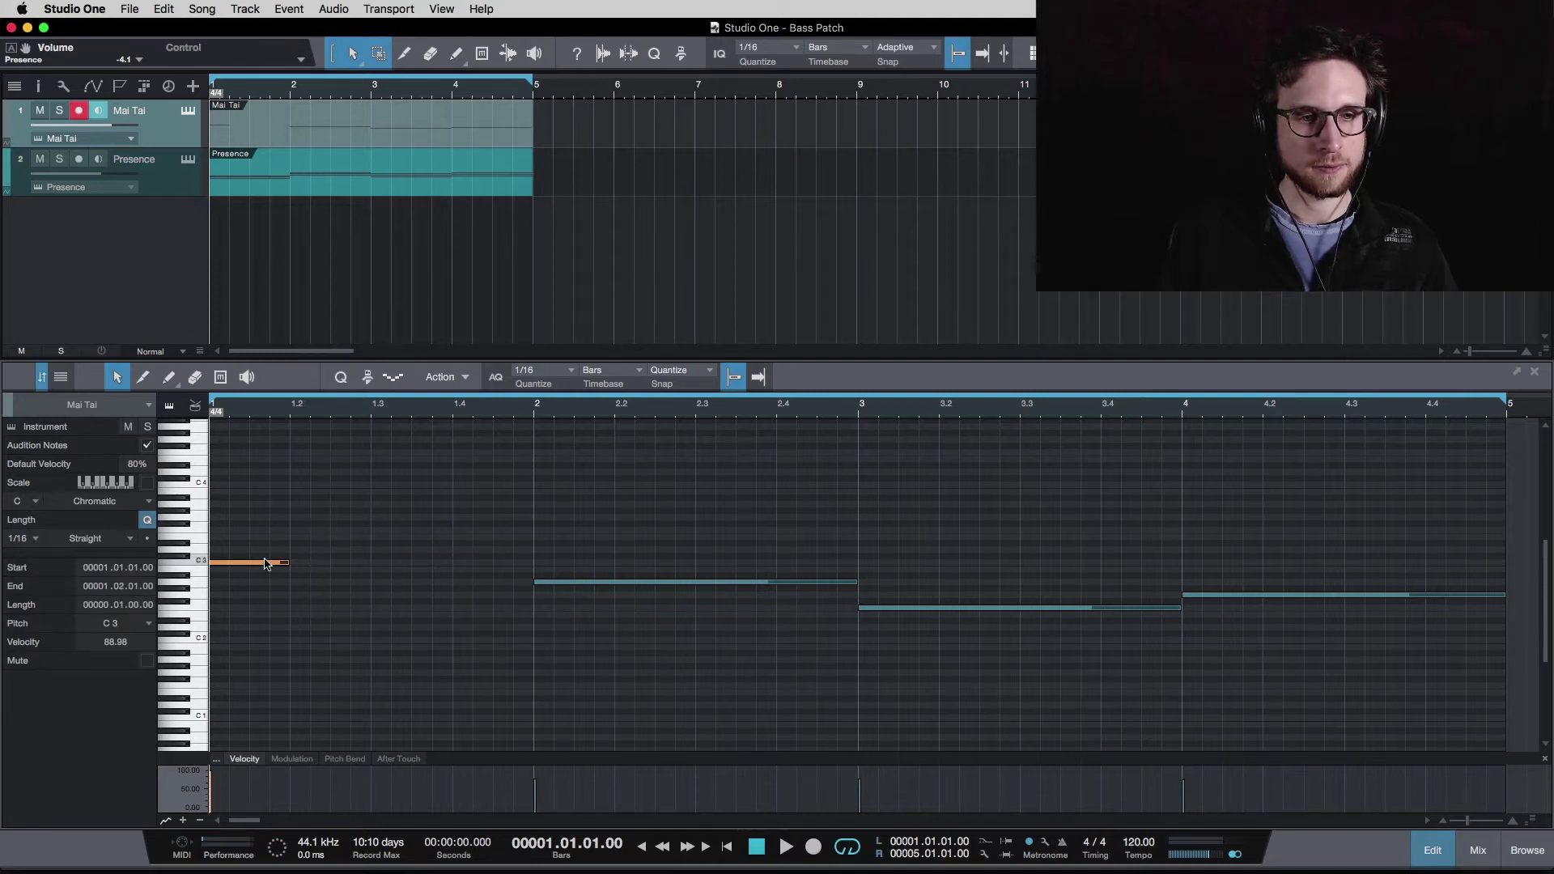
{"action": "left_click_drag", "start_coordinate": [276, 564], "coordinate": [405, 569]}
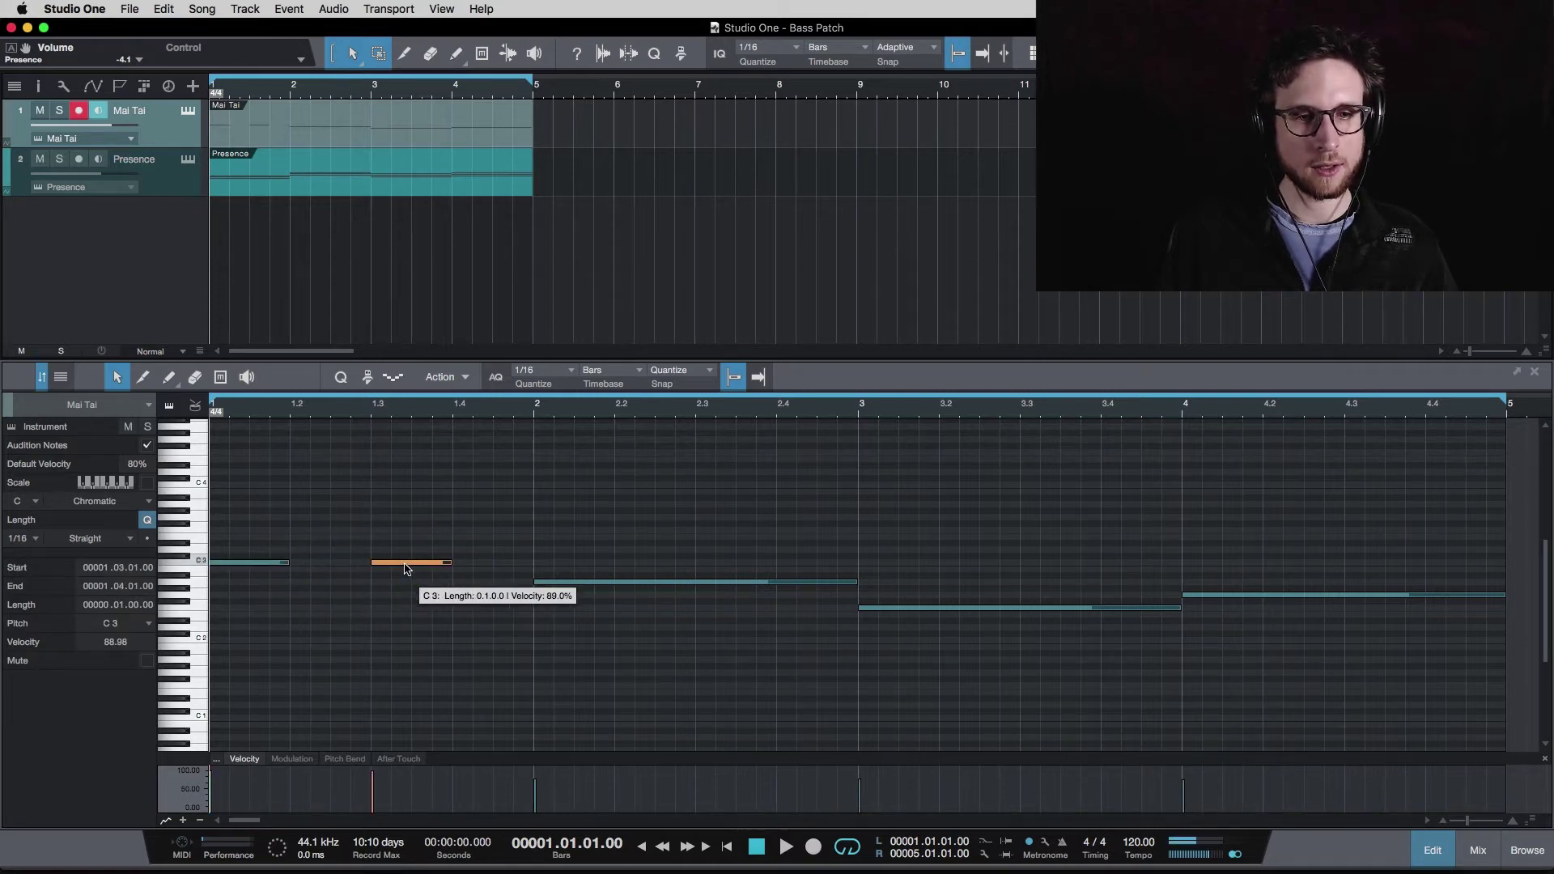
{"action": "key", "text": "space"}
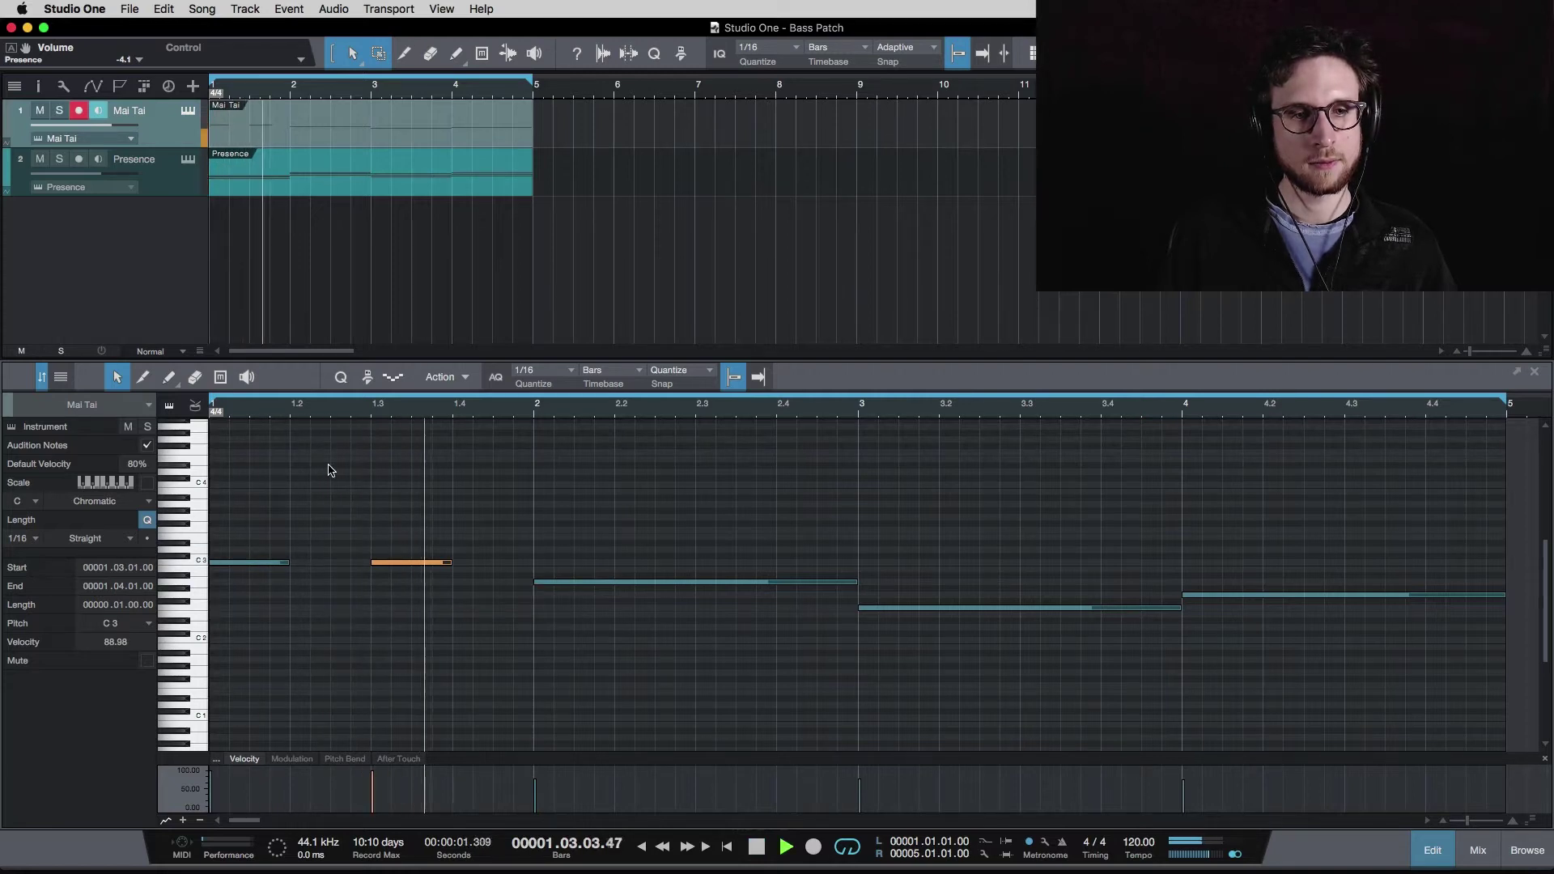
{"action": "key", "text": "space"}
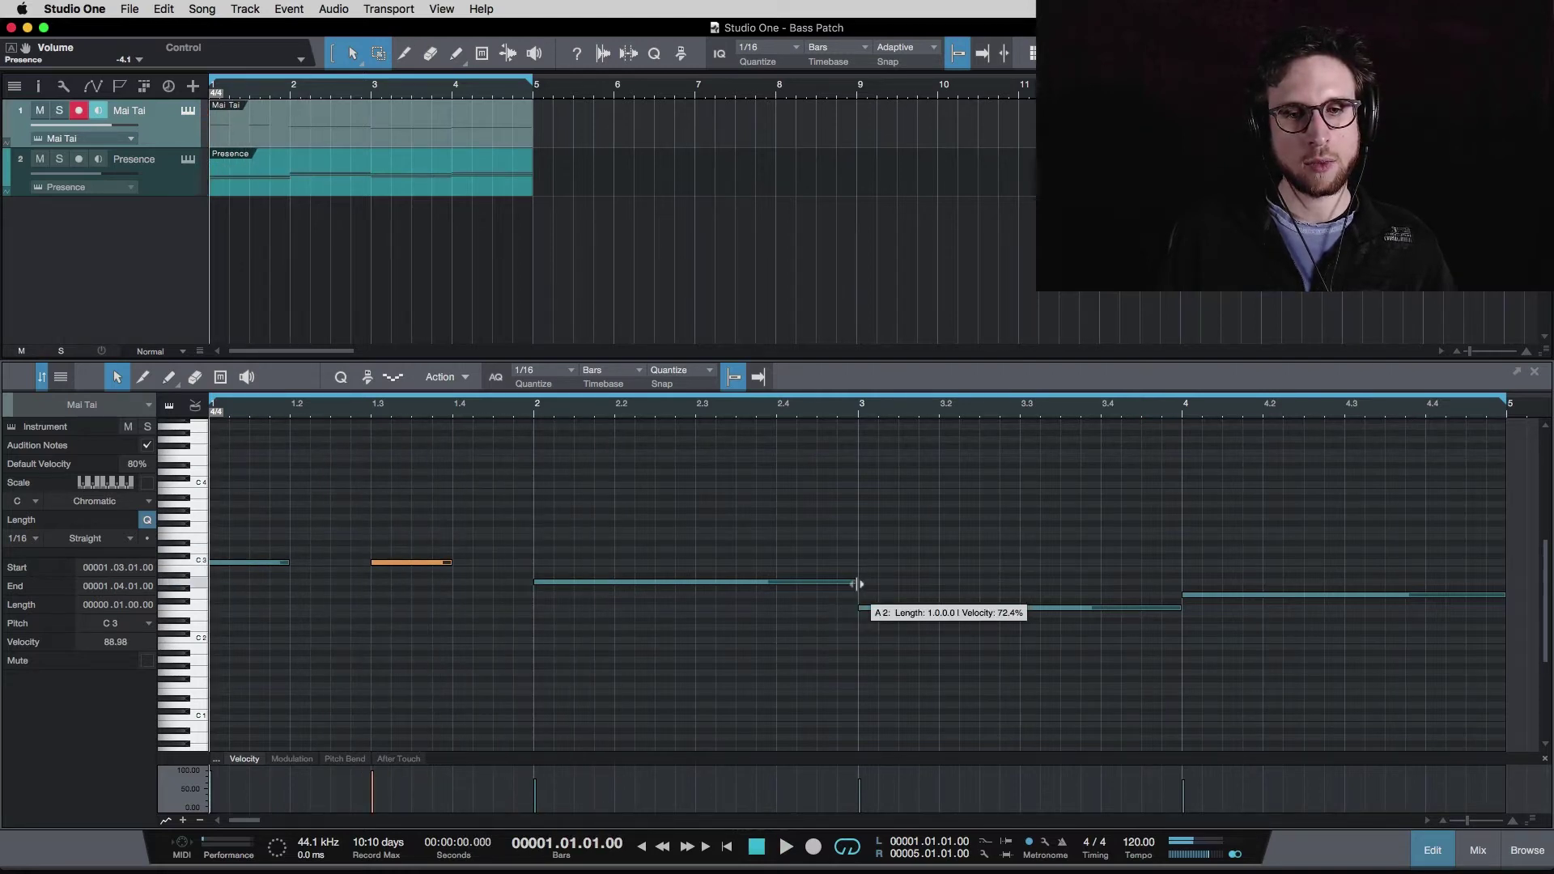
Shorten the bass notes in bars 2 to 4 to one beat, copy each to beat 3 of its bar, and audition the loop
{"action": "left_click_drag", "start_coordinate": [715, 527], "coordinate": [1291, 709]}
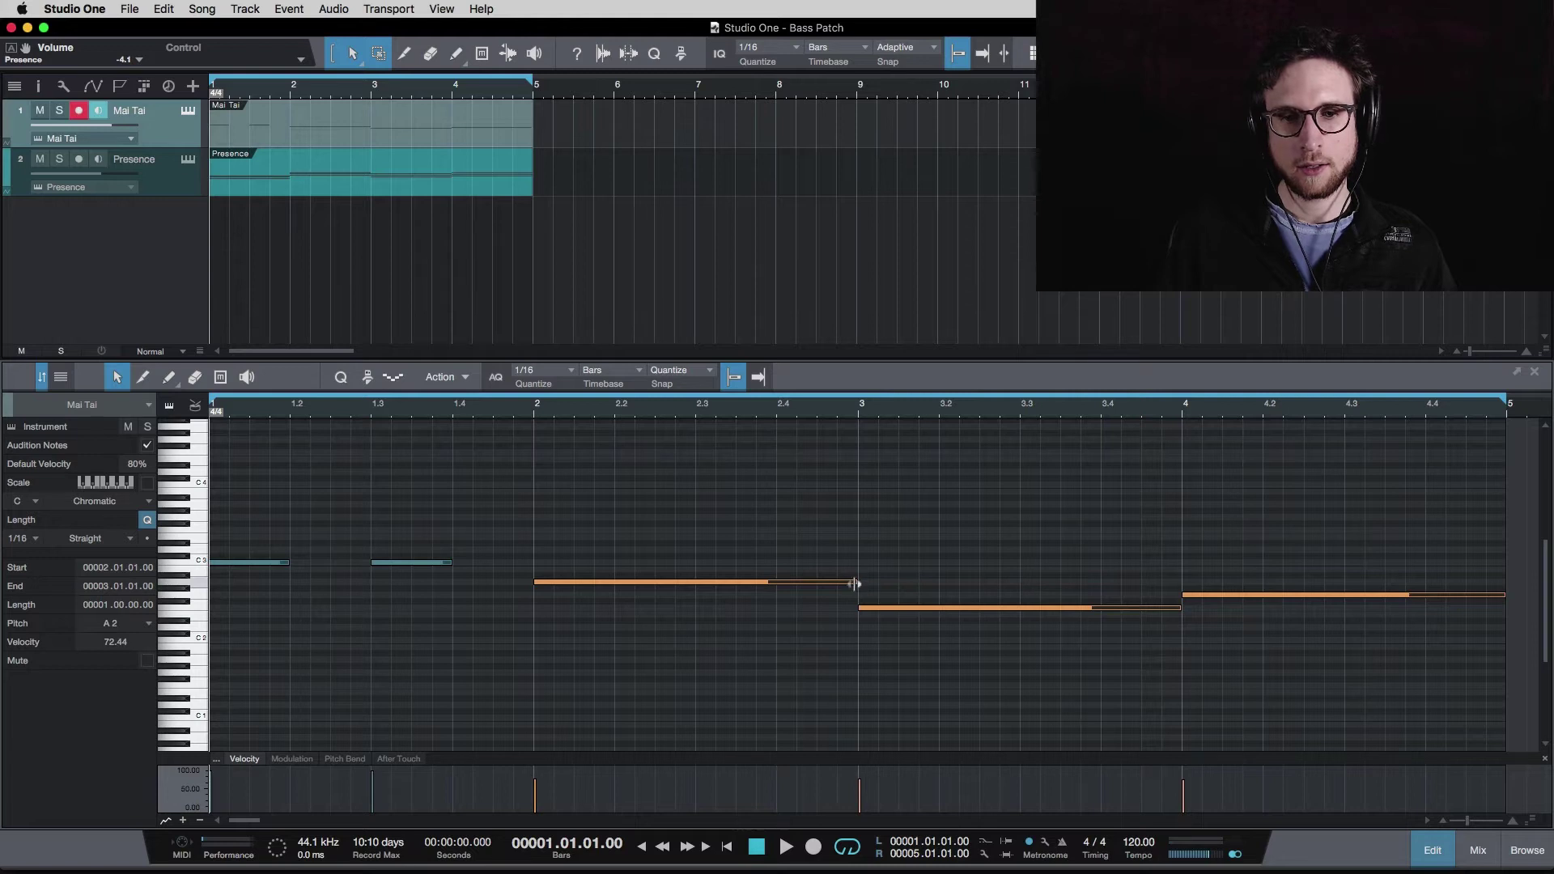
{"action": "left_click_drag", "start_coordinate": [854, 583], "coordinate": [771, 596]}
{"action": "left_click", "coordinate": [610, 595]}
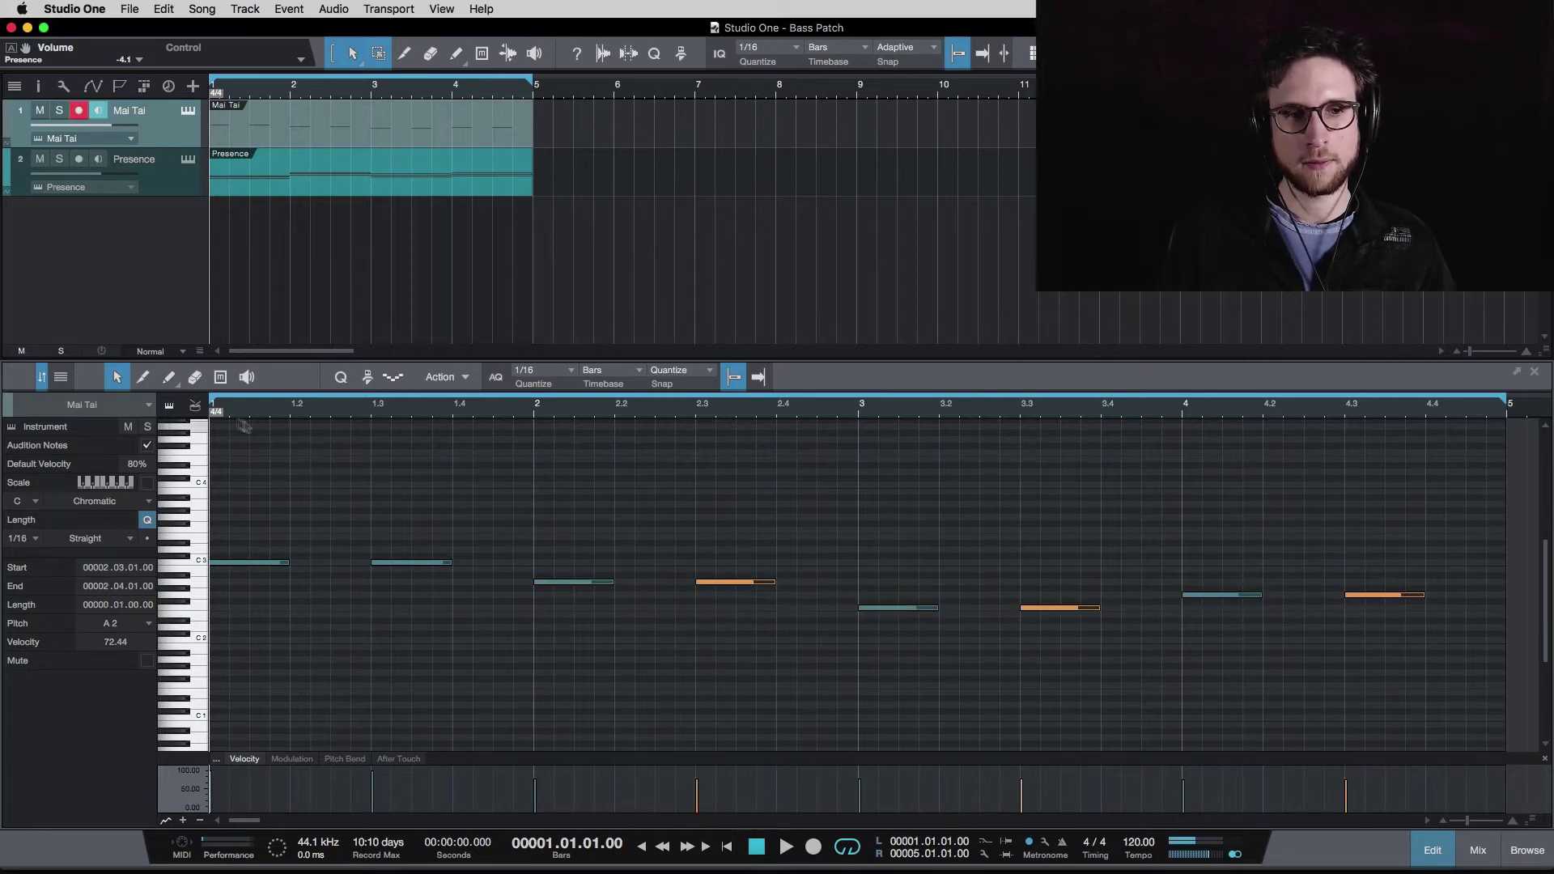
{"action": "key", "text": "space"}
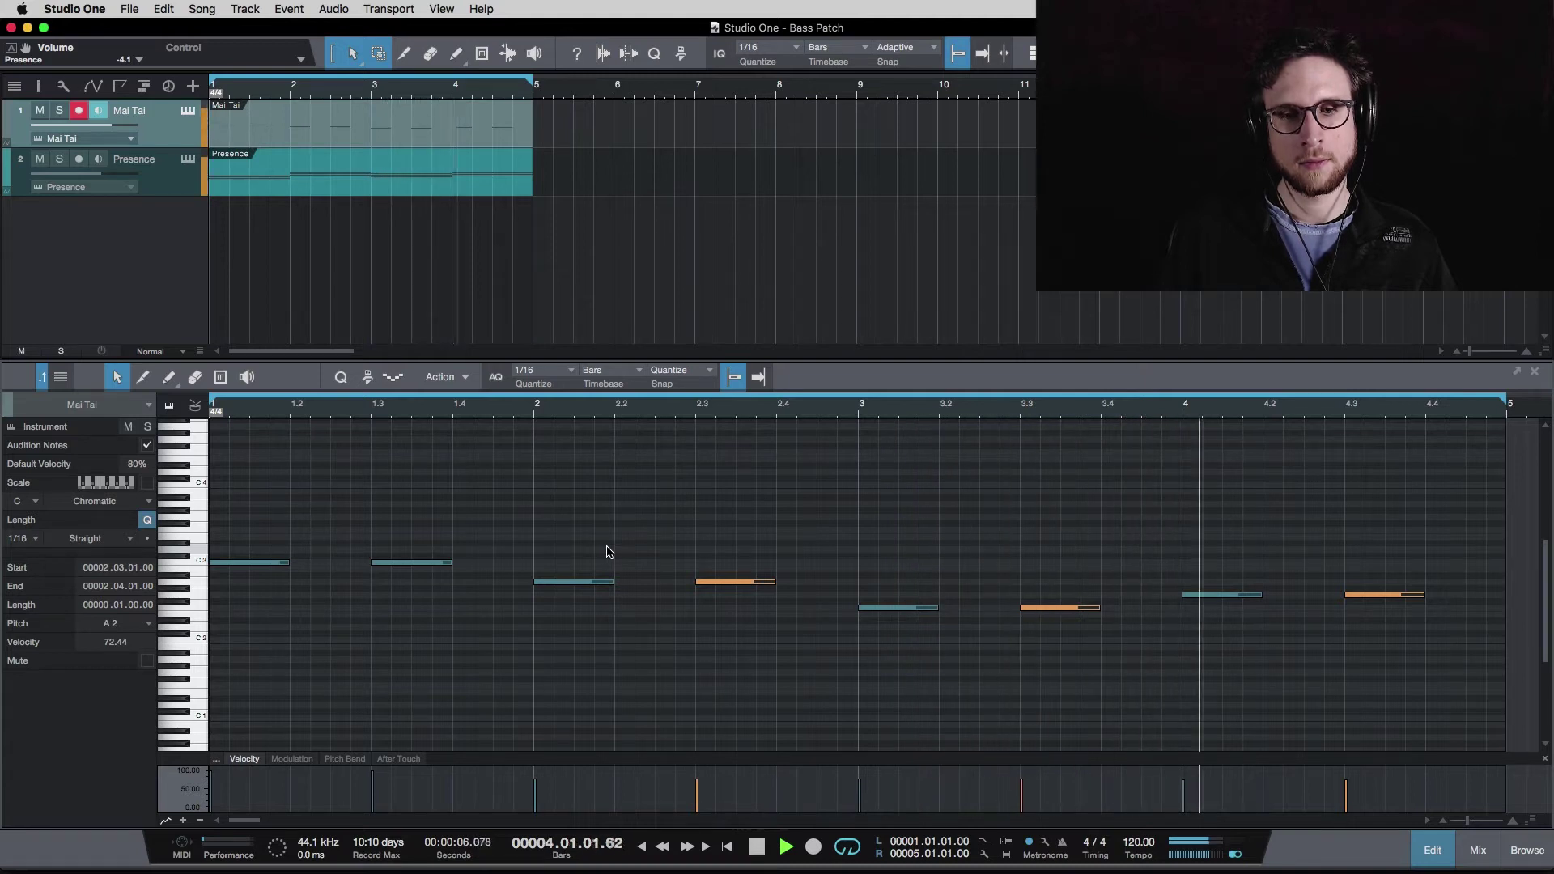
{"action": "key", "text": "space"}
Copy the first note of every bar to the half beat before beat 3 as half-beat notes, and audition the loop
{"action": "left_click", "coordinate": [267, 561]}
{"action": "left_click", "coordinate": [570, 581], "text": "shift"}
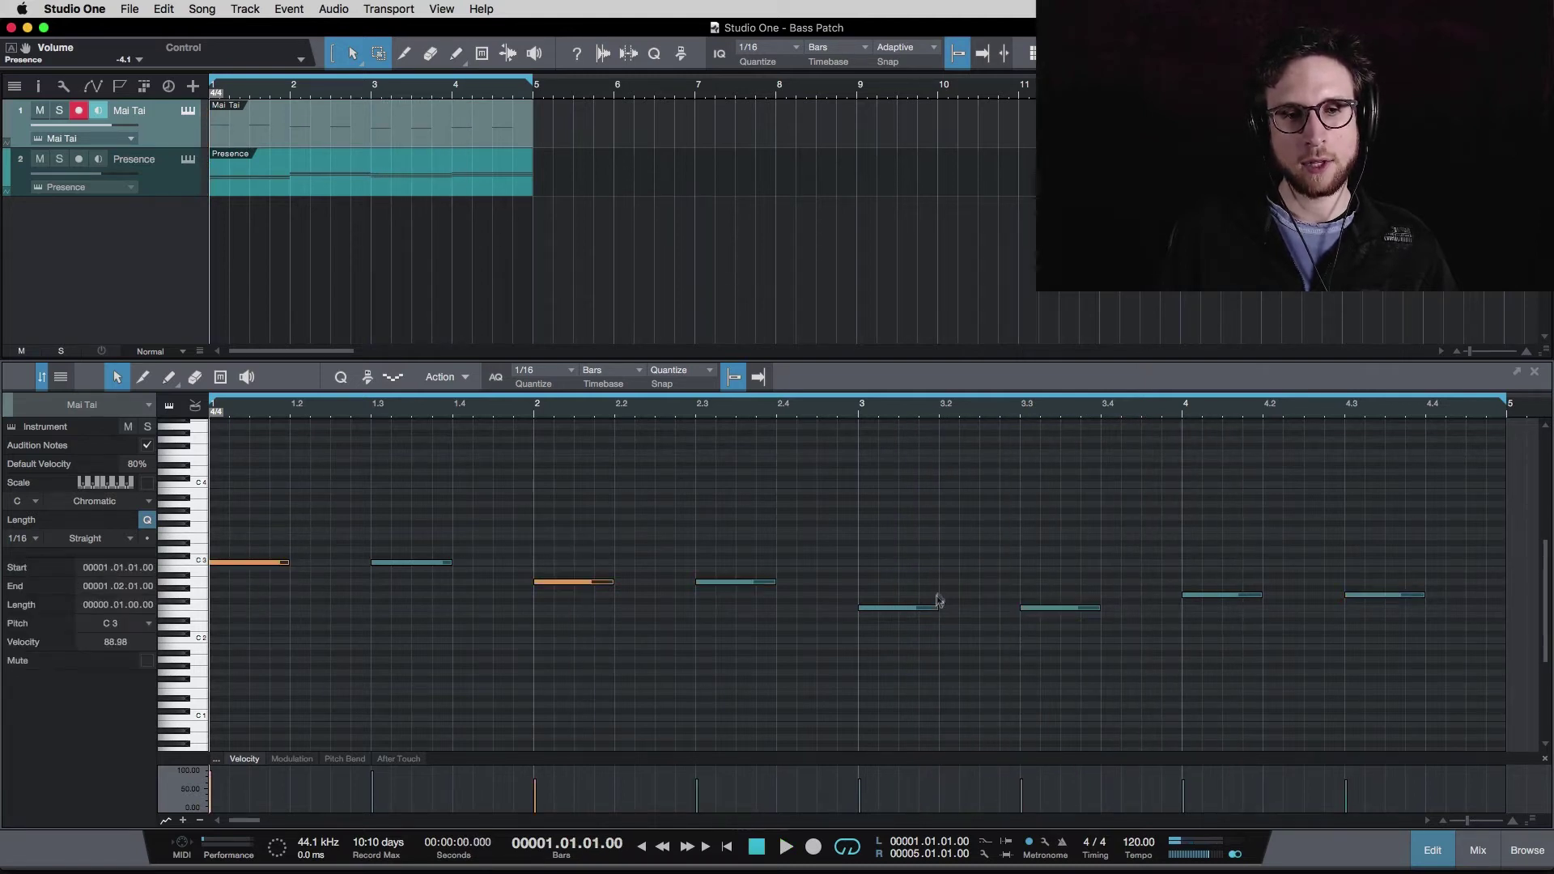
{"action": "left_click", "coordinate": [896, 607], "text": "shift"}
{"action": "left_click", "coordinate": [1226, 595], "text": "shift"}
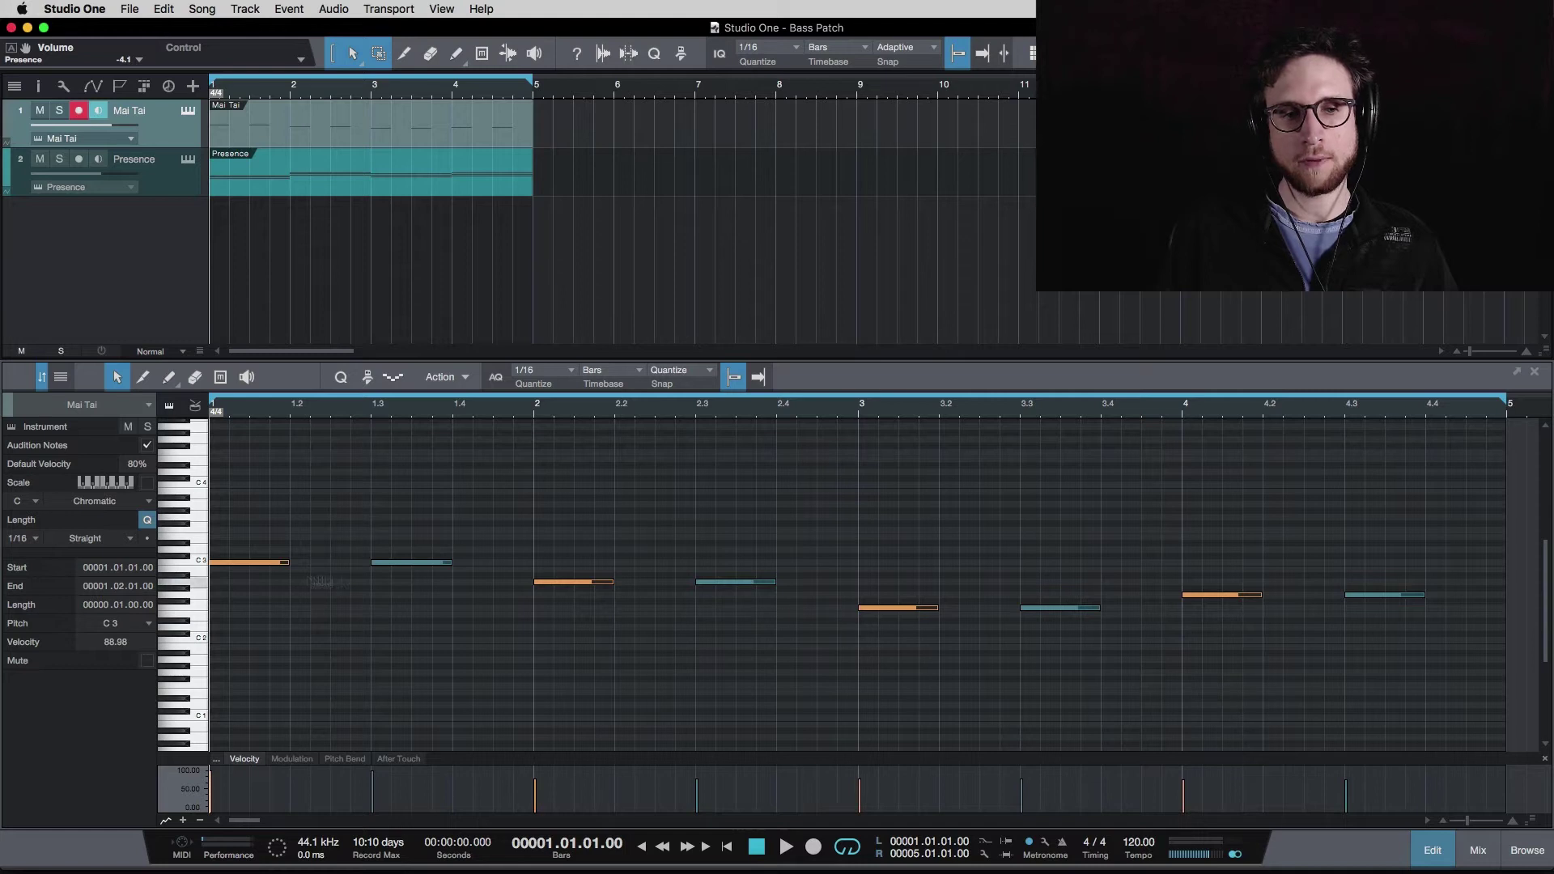
{"action": "left_click_drag", "start_coordinate": [233, 564], "coordinate": [365, 571]}
{"action": "key", "text": "space"}
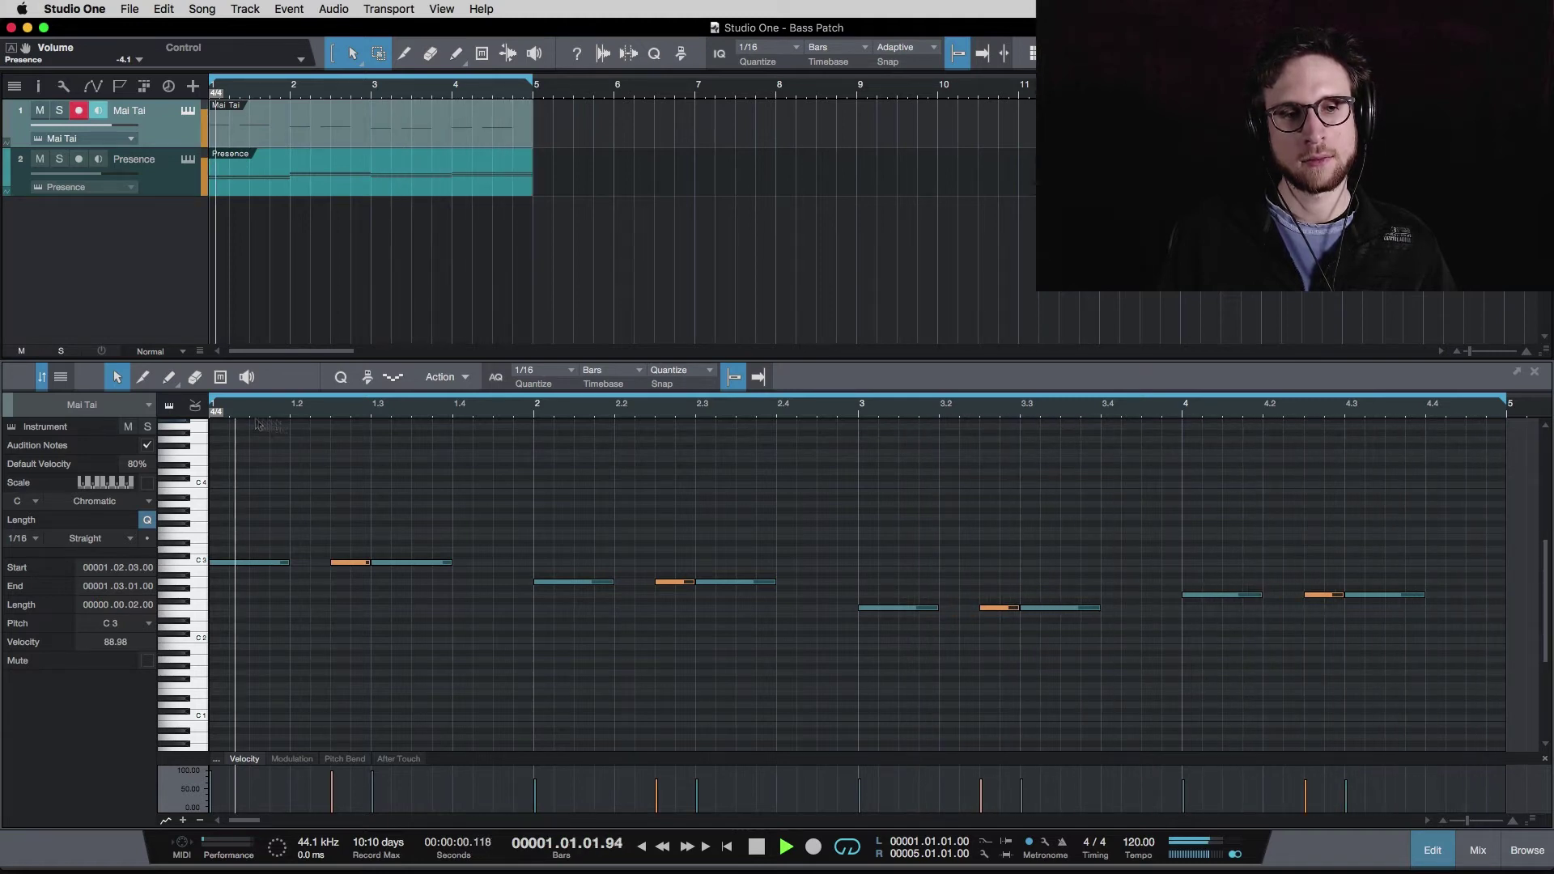
{"action": "key", "text": "space"}
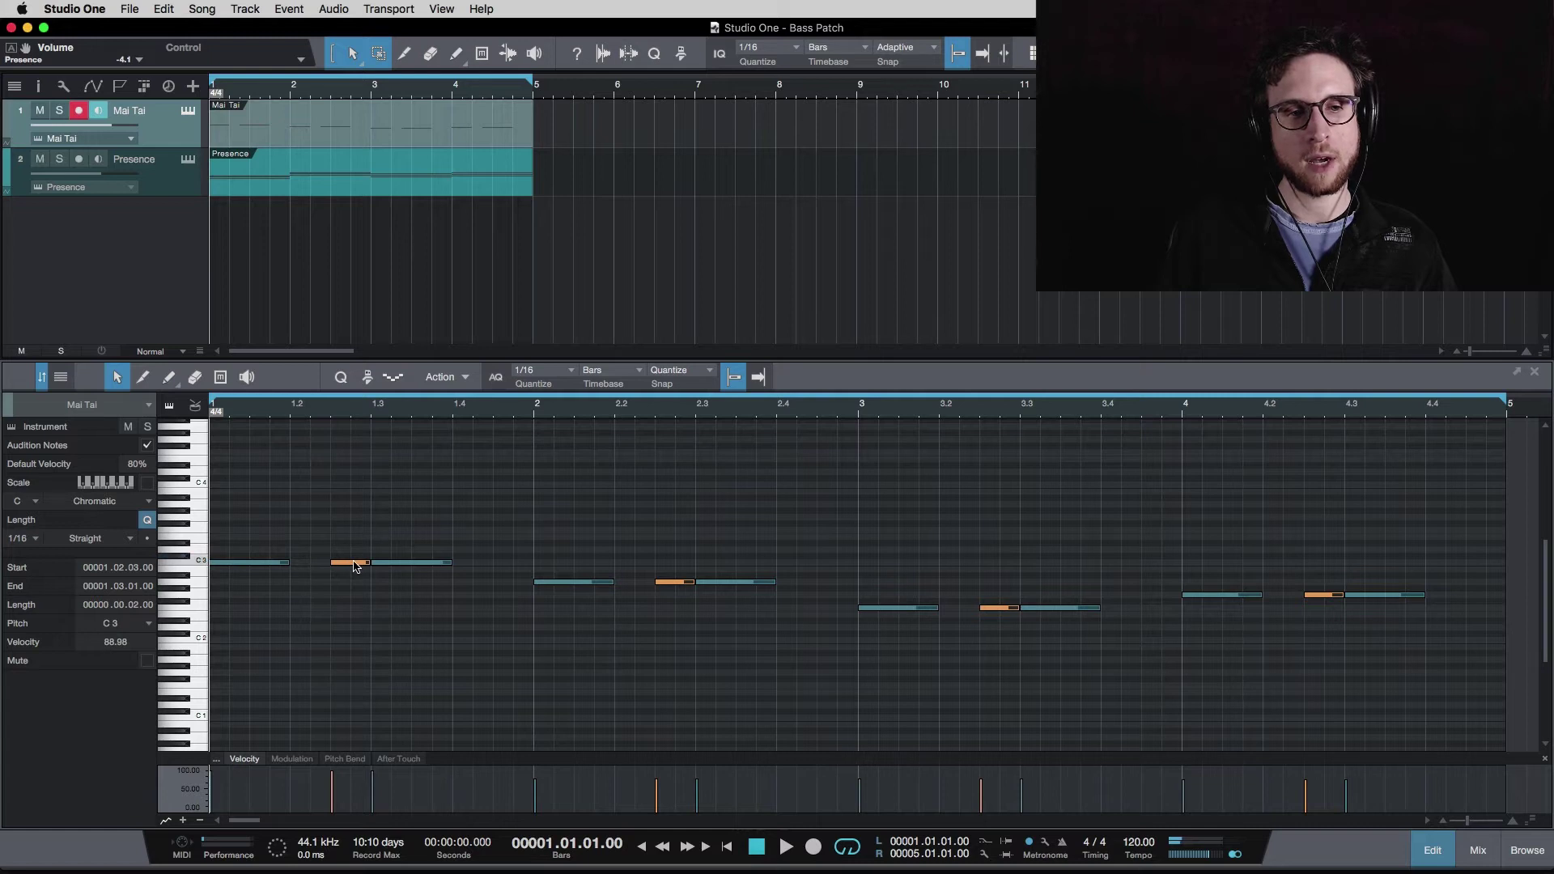
Raise the four half-beat notes by one octave so the first is C 4, and audition the loop
{"action": "left_click_drag", "start_coordinate": [356, 566], "coordinate": [356, 485]}
{"action": "key", "text": "space"}
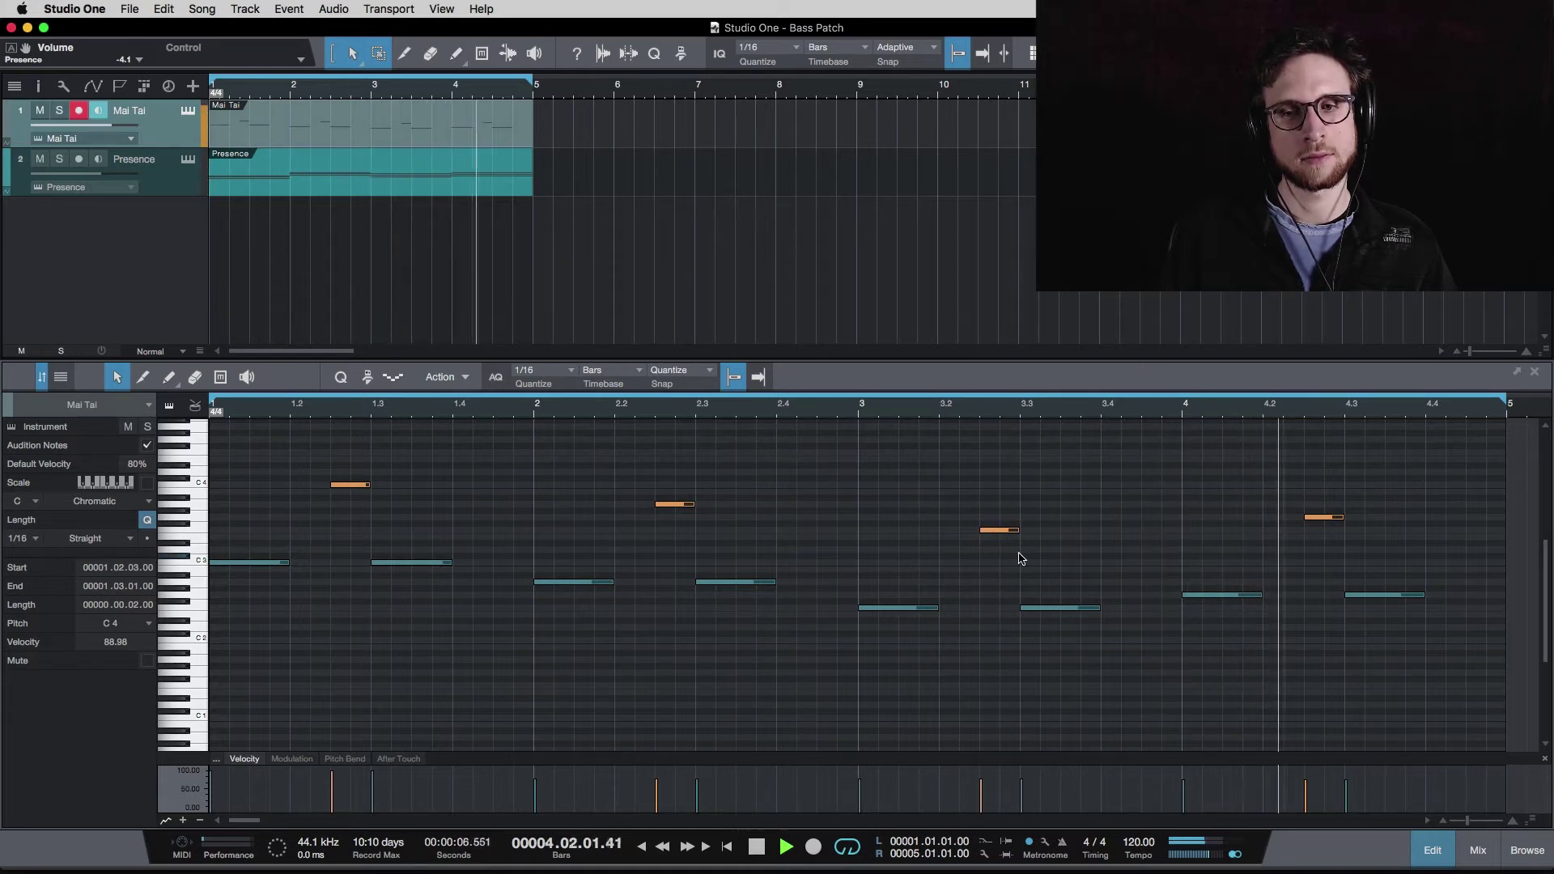
{"action": "key", "text": "space"}
{"action": "left_click", "coordinate": [630, 560]}
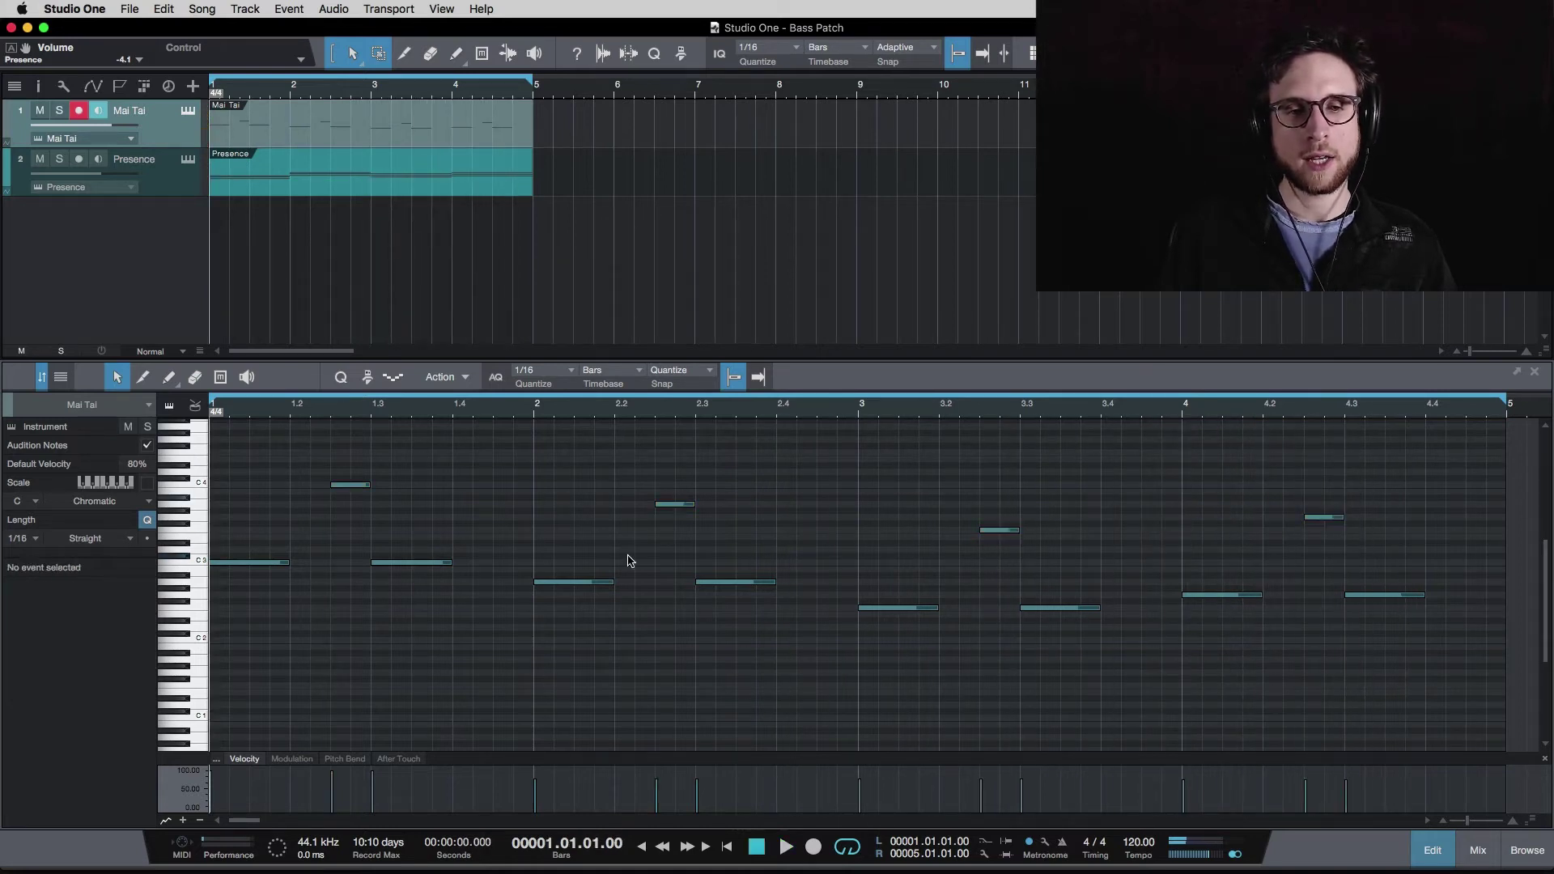
Copy the short A 3 note to the last half beat of bar 2 at 2.4.3, and audition the loop
{"action": "mouse_move", "coordinate": [665, 509]}
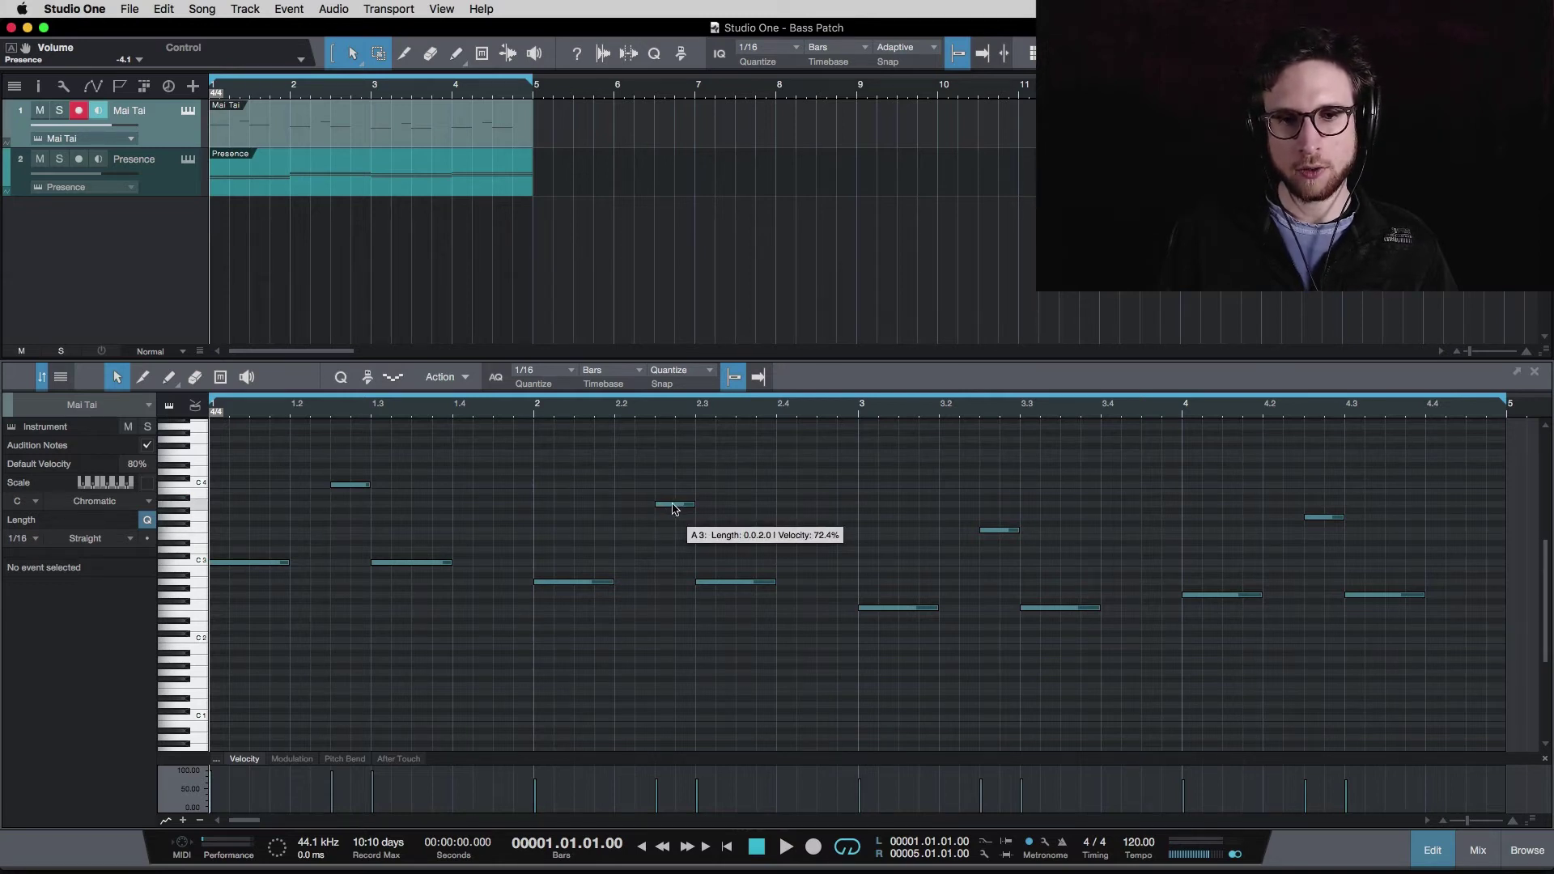
{"action": "left_click_drag", "start_coordinate": [675, 508], "coordinate": [816, 506]}
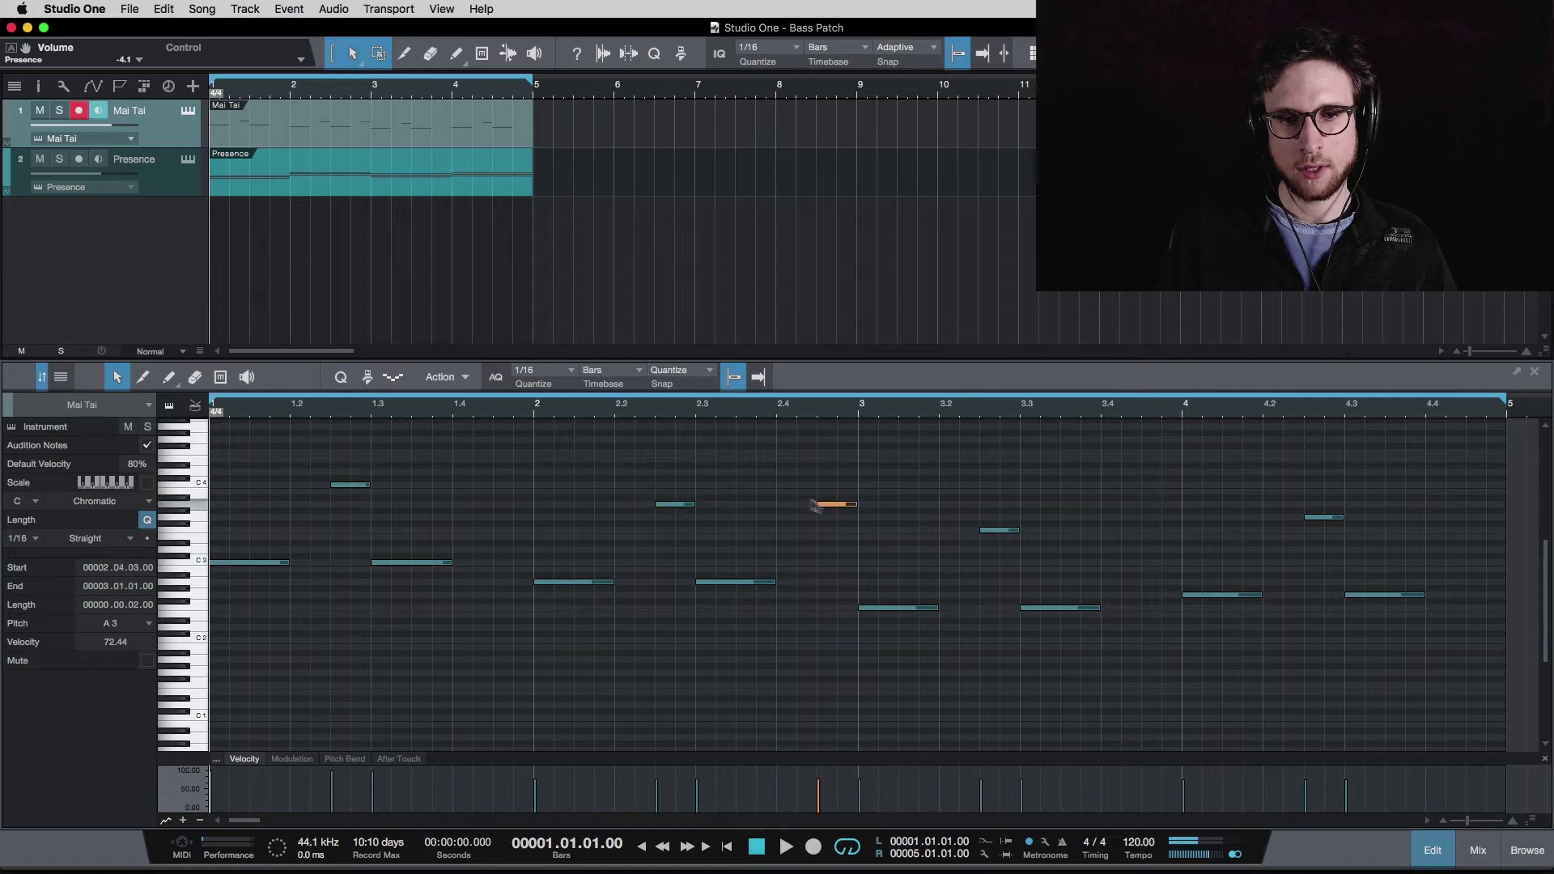
{"action": "key", "text": "space"}
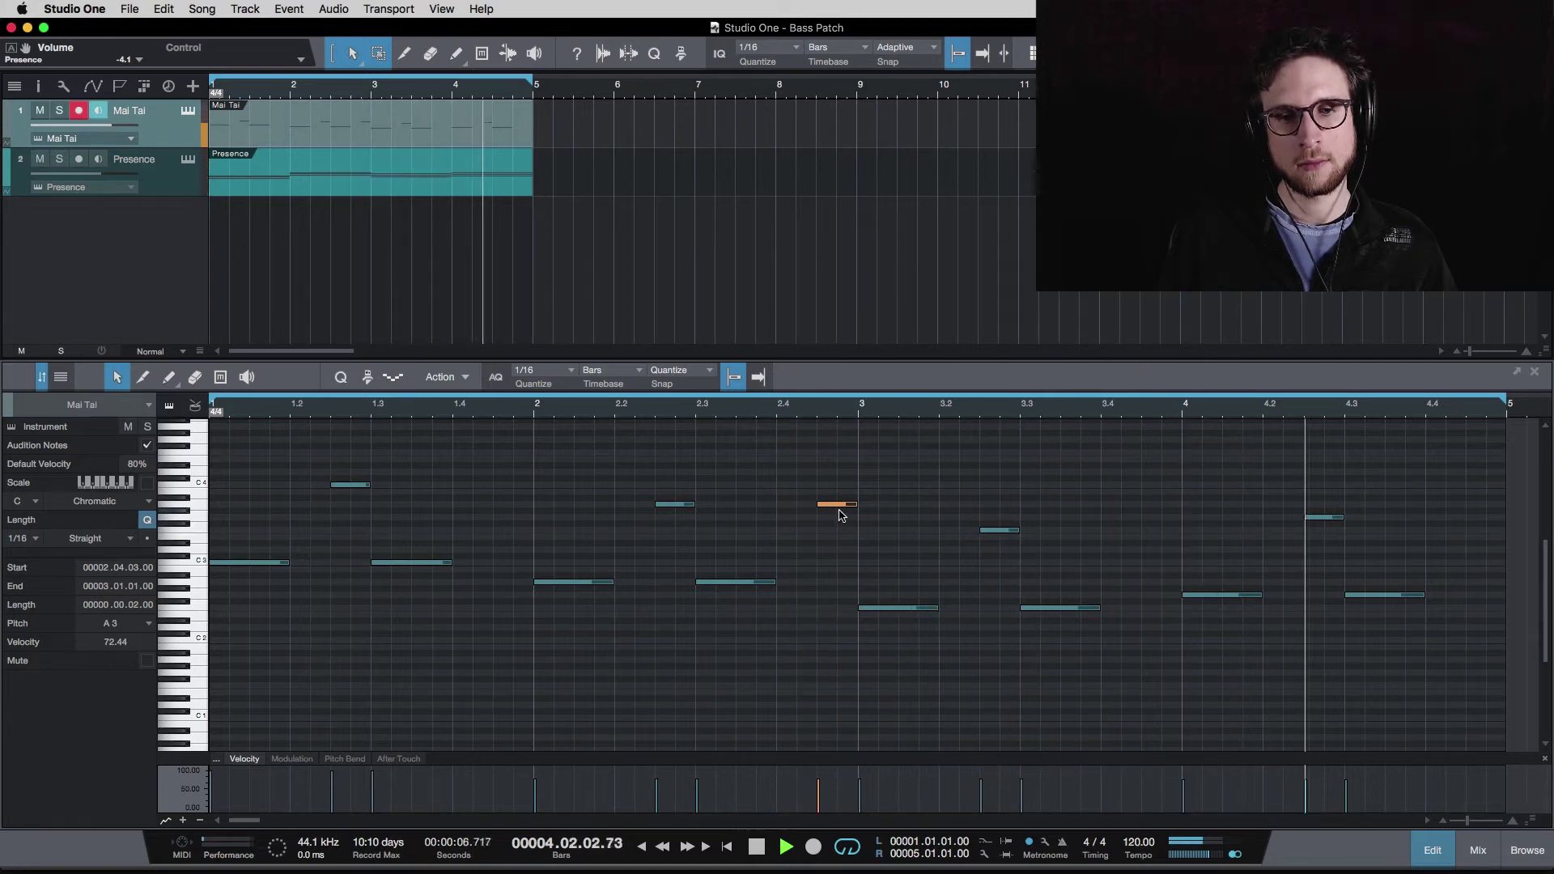
{"action": "key", "text": "space"}
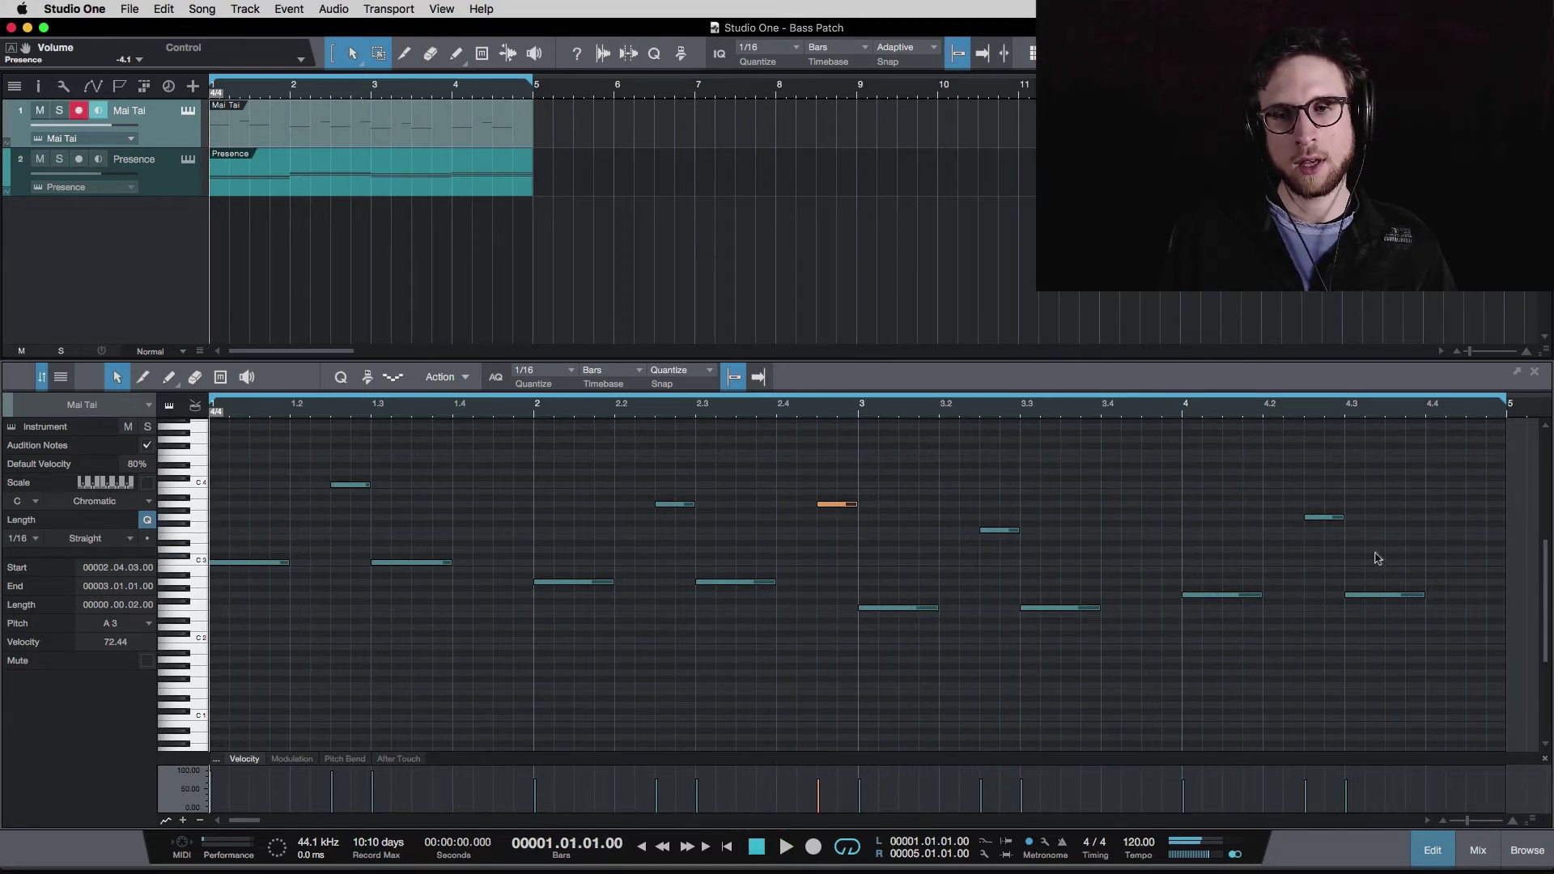
Lower the copied note ending bar 2 to A 2, add a half-beat G 2 note at 4.4.3, and audition the loop
{"action": "left_click_drag", "start_coordinate": [837, 505], "coordinate": [837, 581]}
{"action": "mouse_move", "coordinate": [1496, 600]}
{"action": "left_mouse_down"}
{"action": "mouse_move", "coordinate": [1542, 616]}
{"action": "mouse_move", "coordinate": [1480, 599]}
{"action": "left_mouse_up"}
{"action": "key", "text": "space"}
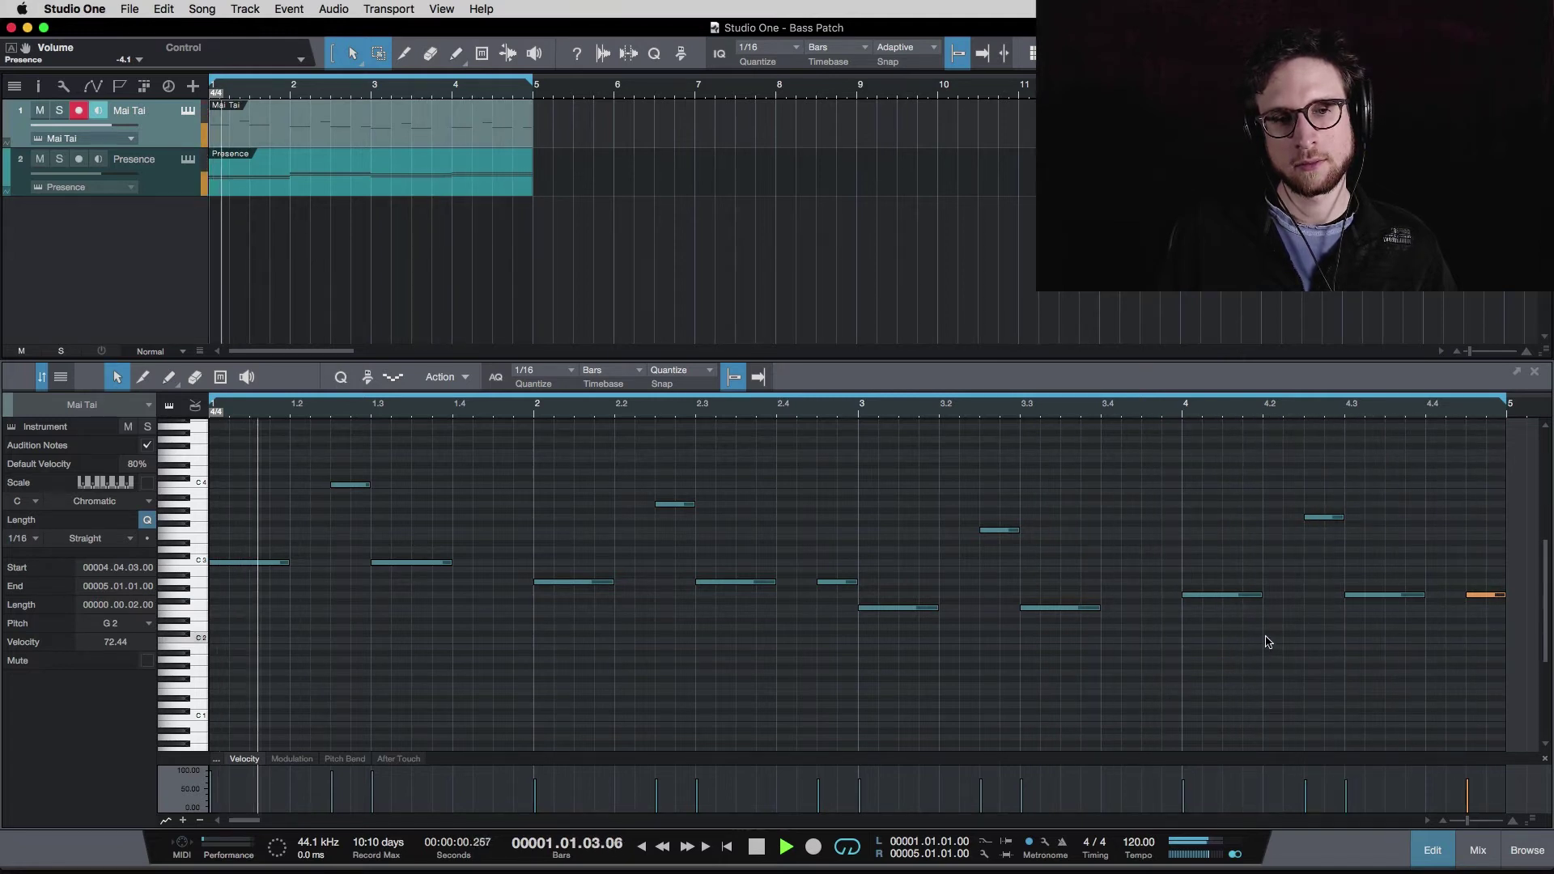
{"action": "key", "text": "space"}
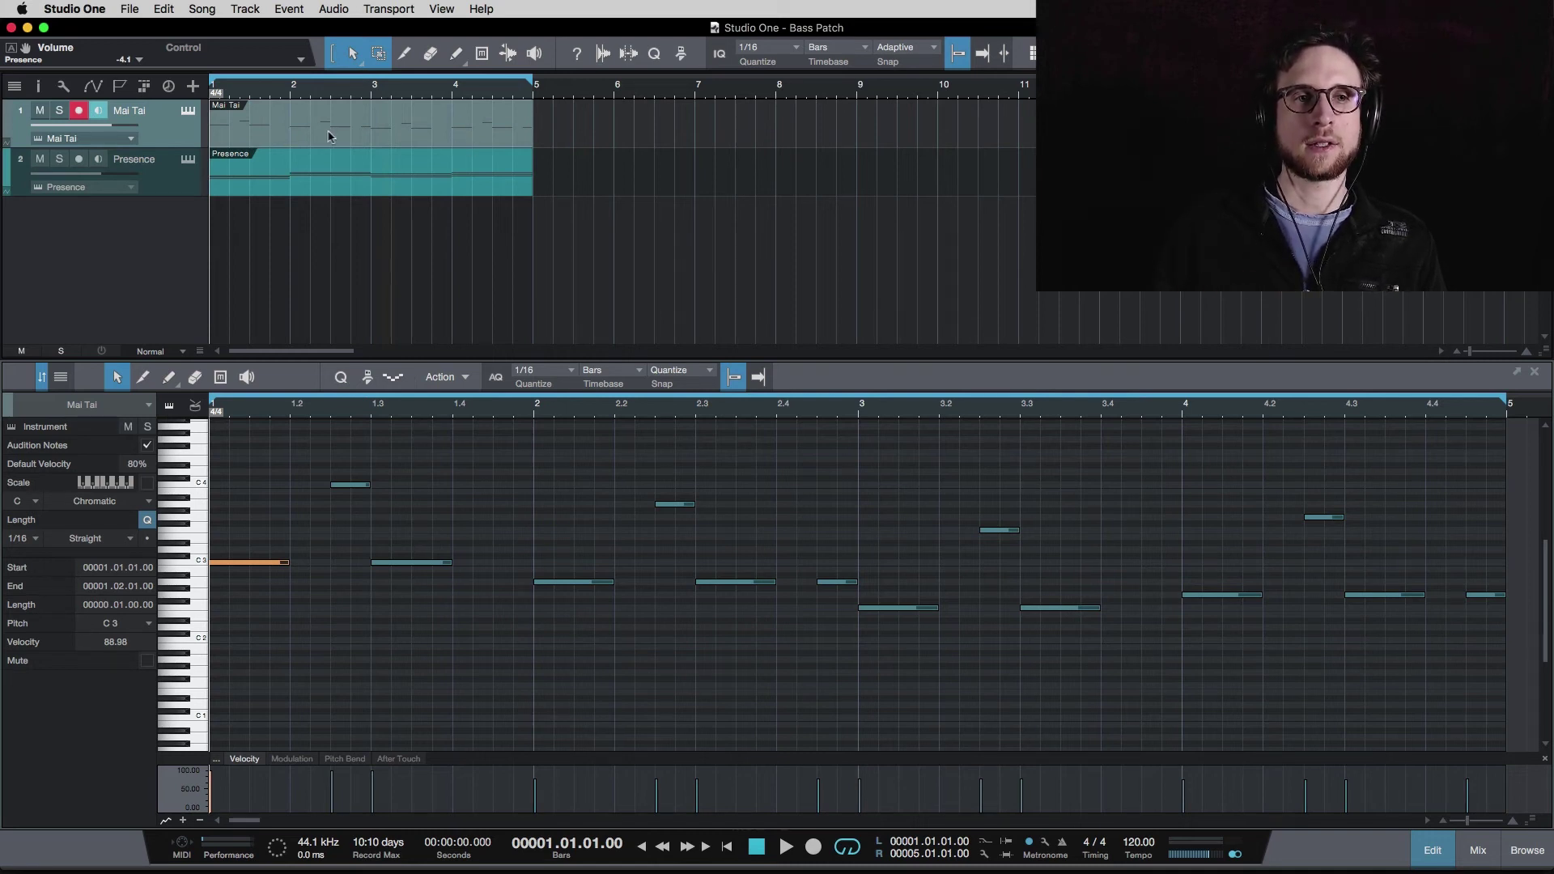
Move the Mai Tai part to start at bar 5 and open the Mai Tai instrument window
{"action": "left_click_drag", "start_coordinate": [305, 140], "coordinate": [629, 150]}
{"action": "left_click", "coordinate": [188, 112]}
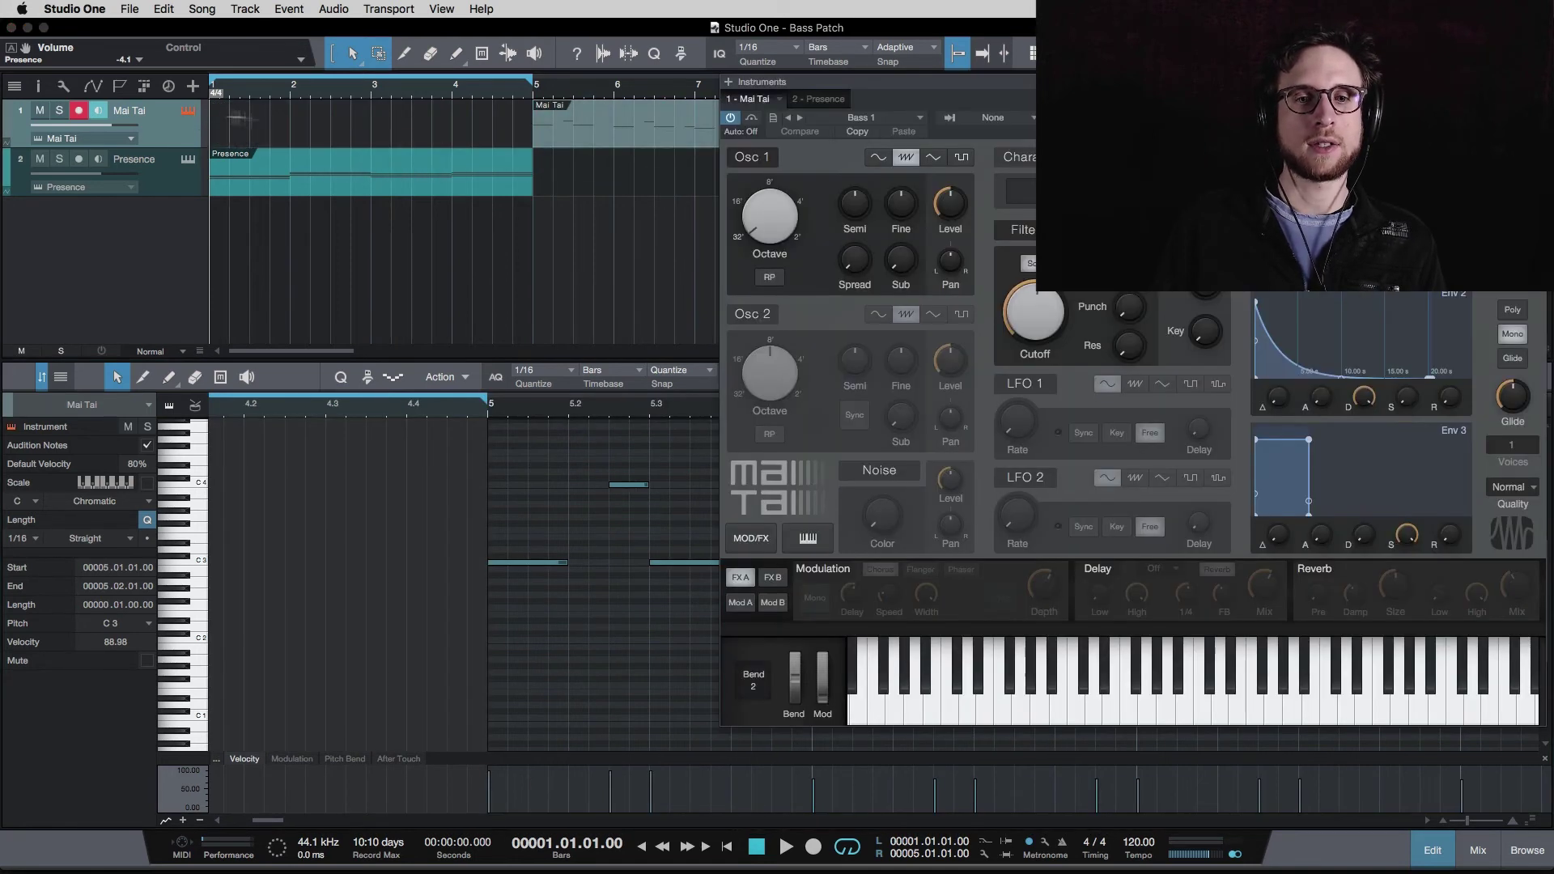
{"action": "left_click", "coordinate": [1177, 726]}
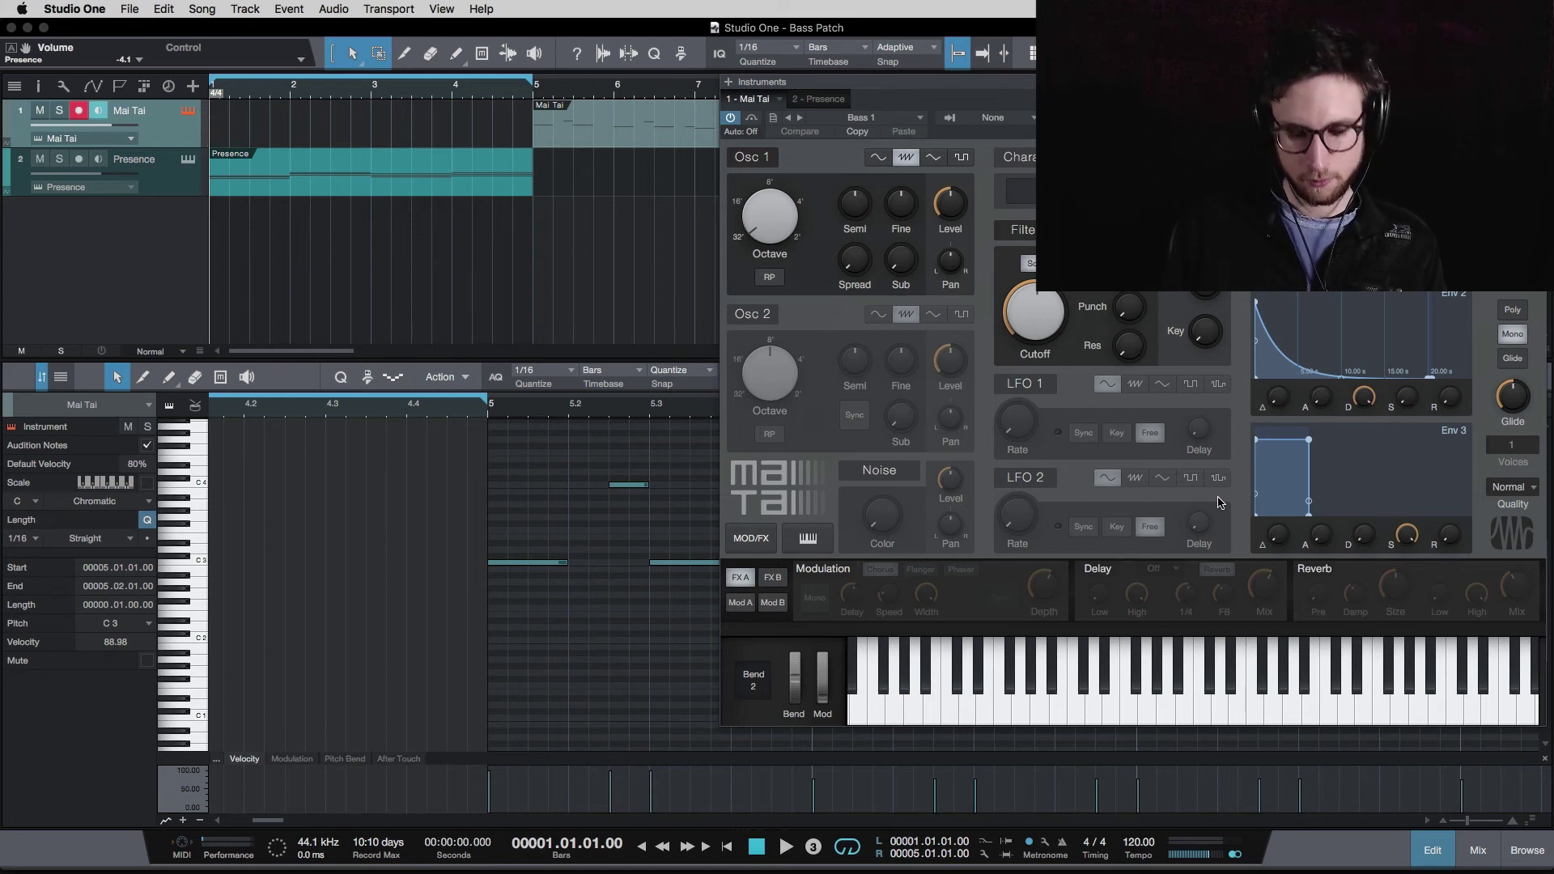
Record a new live take of the bass line on the Mai Tai track across bars 1 to 4
{"action": "key", "text": "KP_Multiply"}
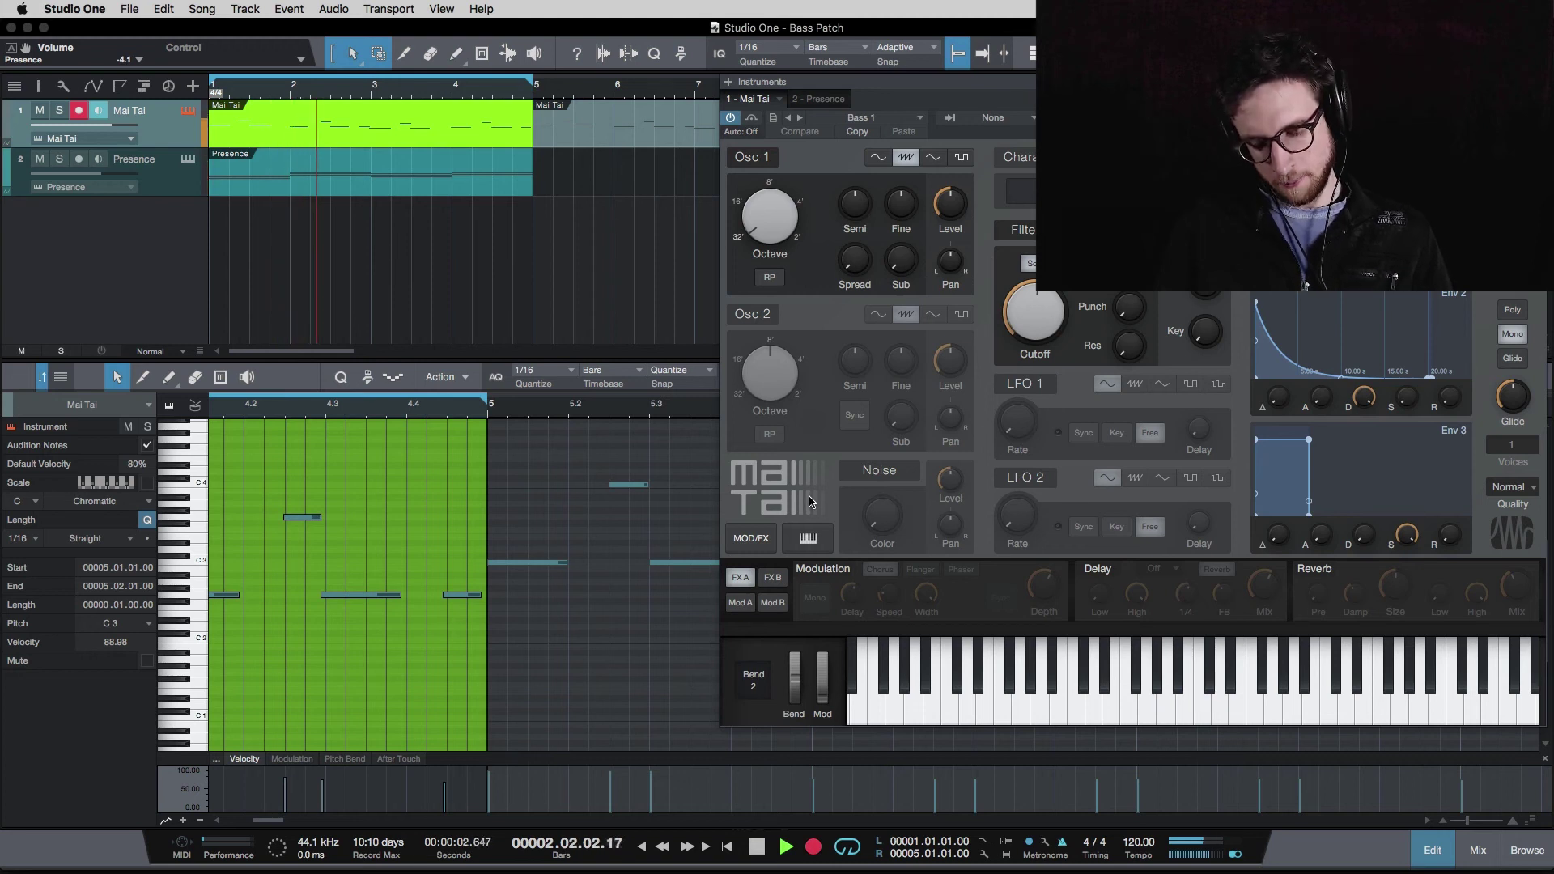
{"action": "key", "text": "space"}
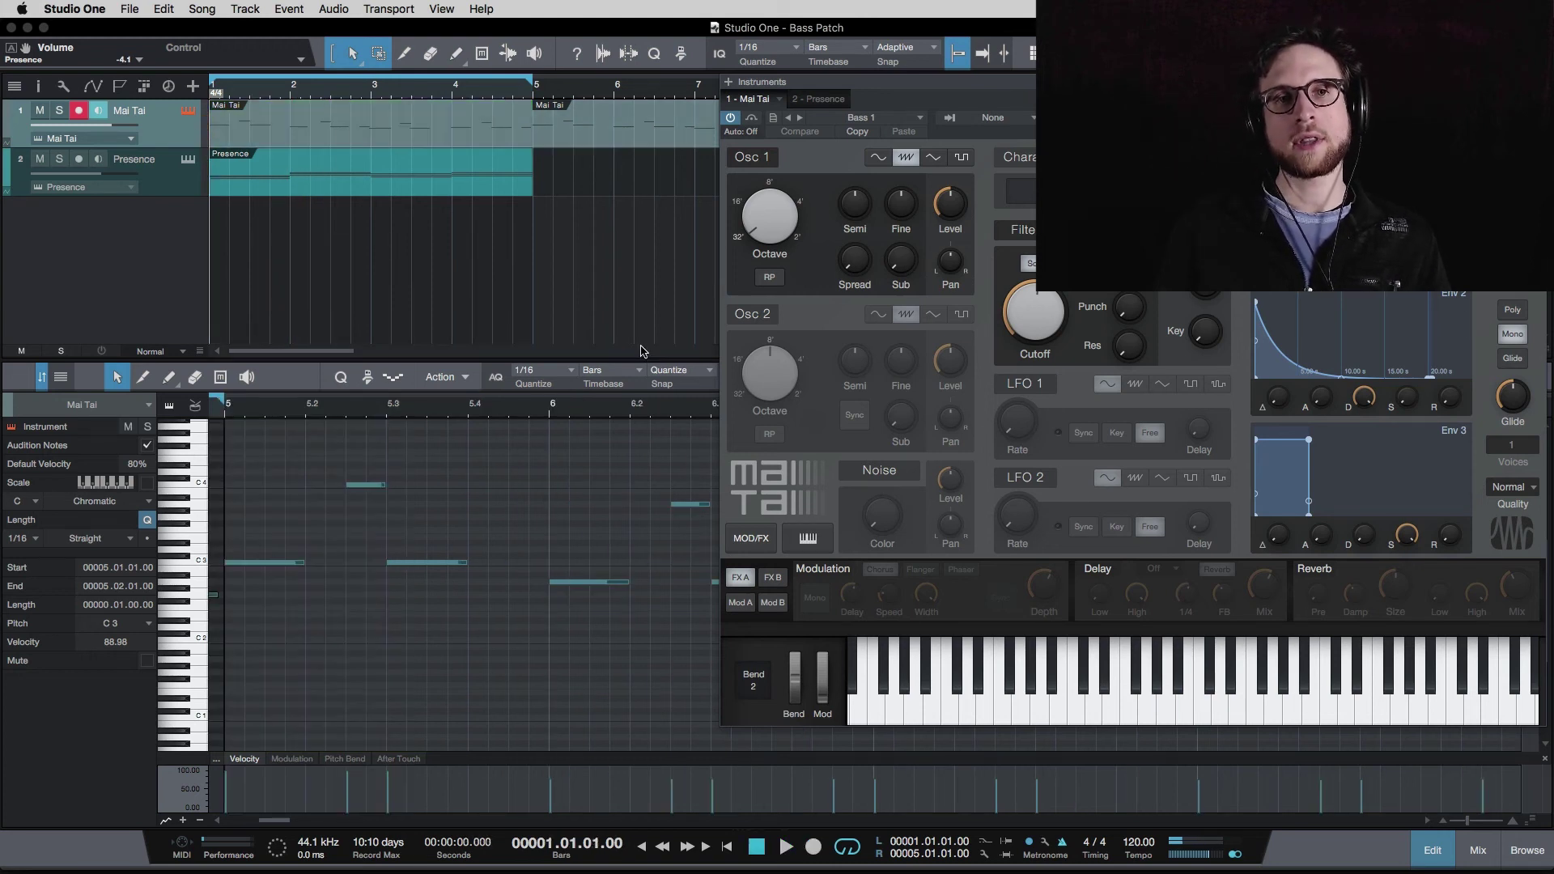